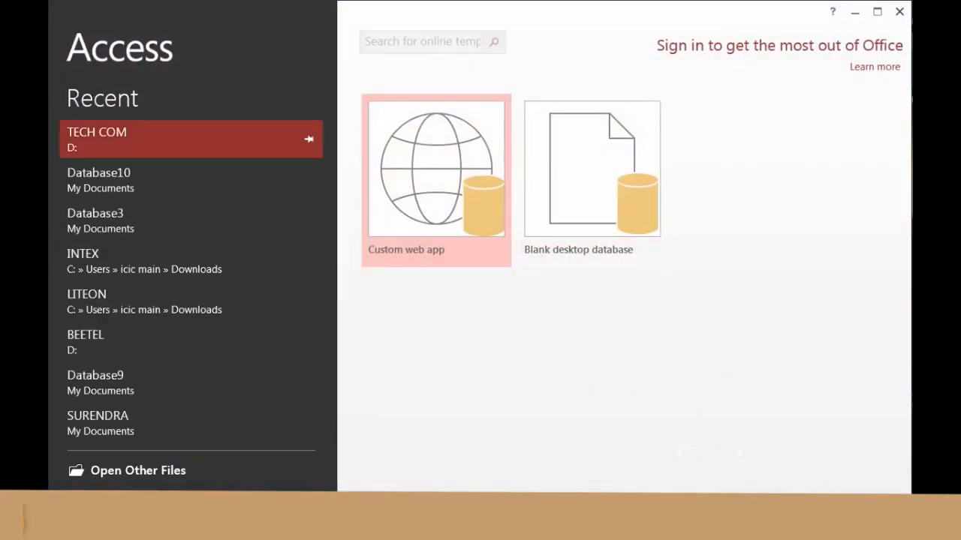
- Open the BEETEL database from Recent and open Table2 to view its records
left_click(172, 342)
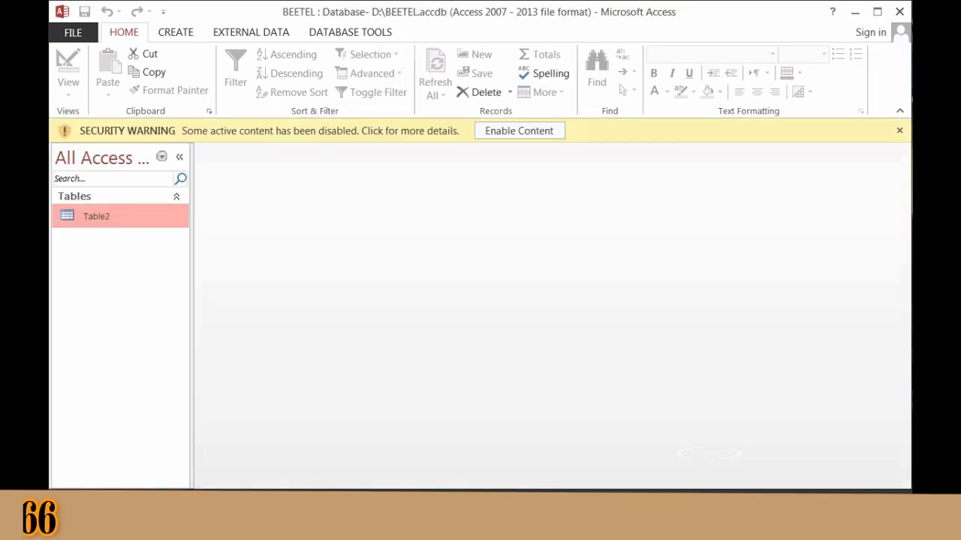
key("Return")
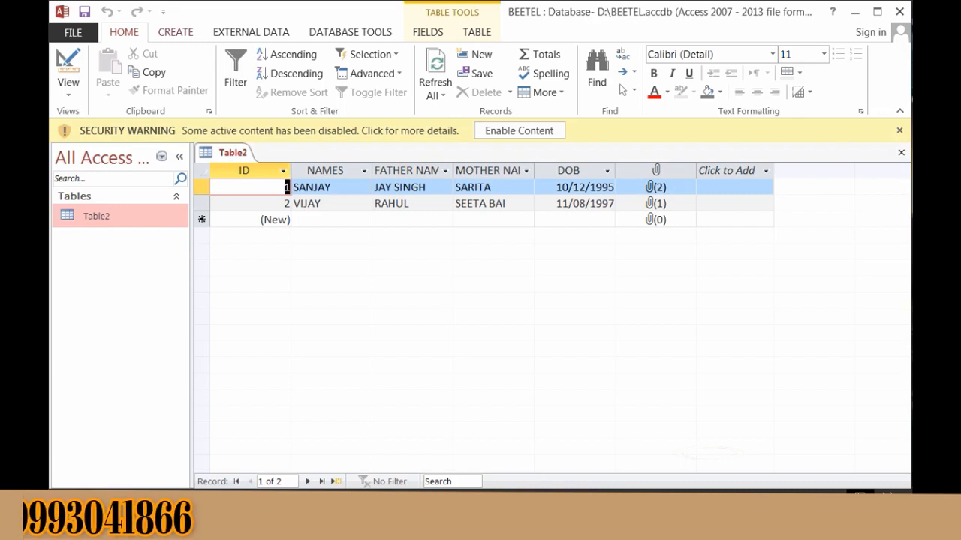
- Show the CREATE ribbon commands for new tables, queries, forms and reports
left_click(174, 32)
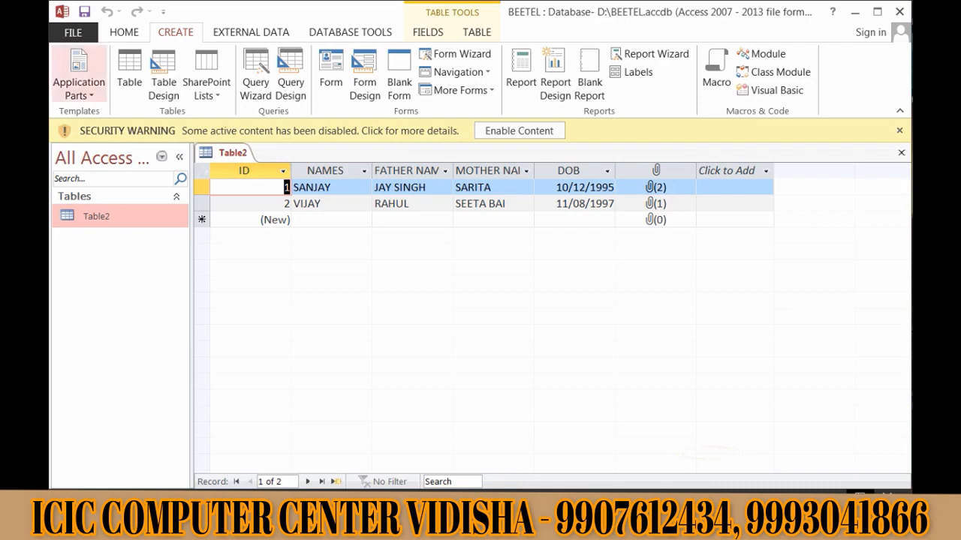
- Back on the HOME tab, switch Table2 to Design View
left_click(124, 31)
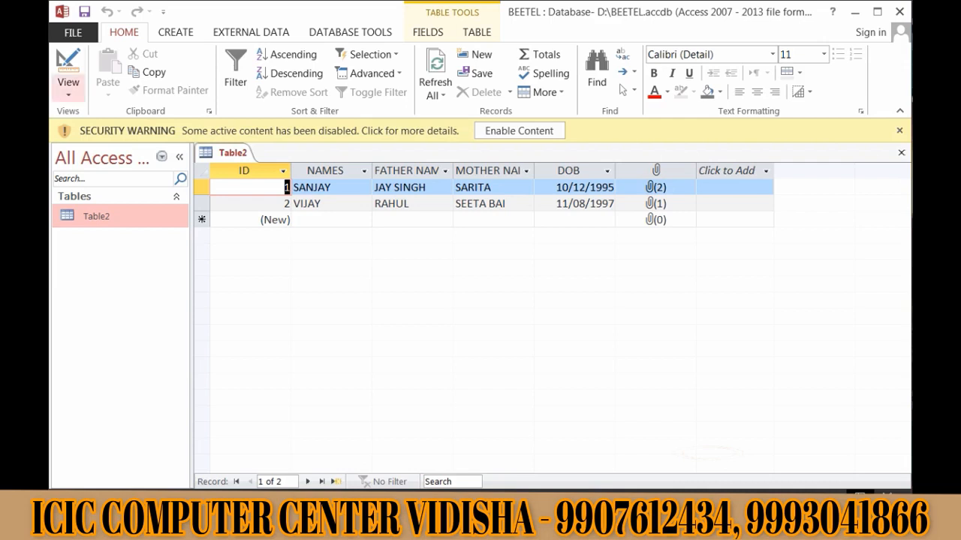
left_click(68, 84)
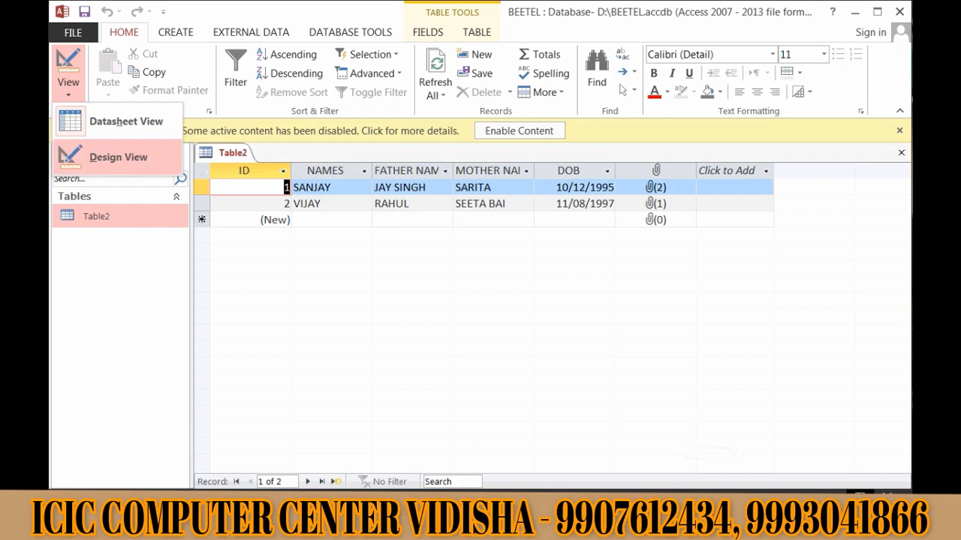
left_click(118, 157)
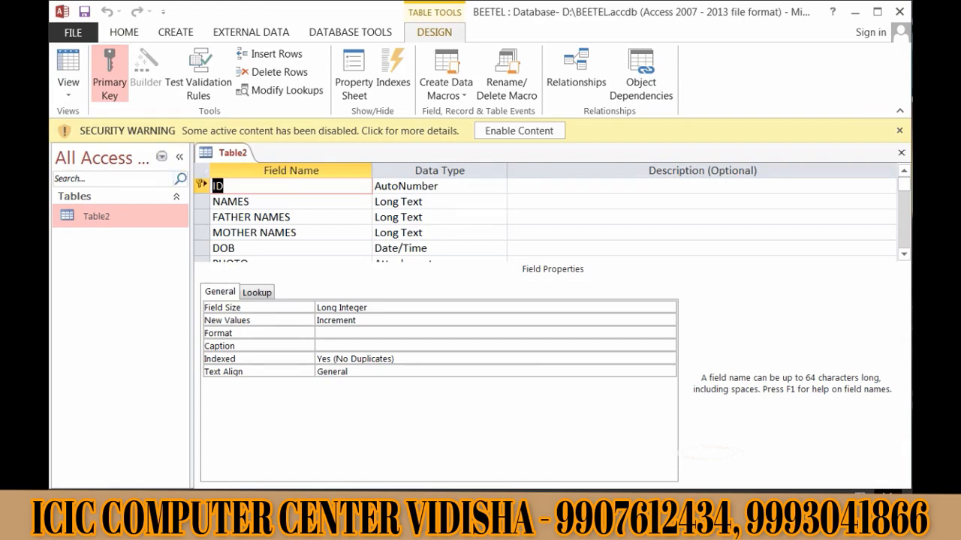
- Name a new field MOBILE NO in the empty row below PHOTO
scroll(545, 218, "down", 1)
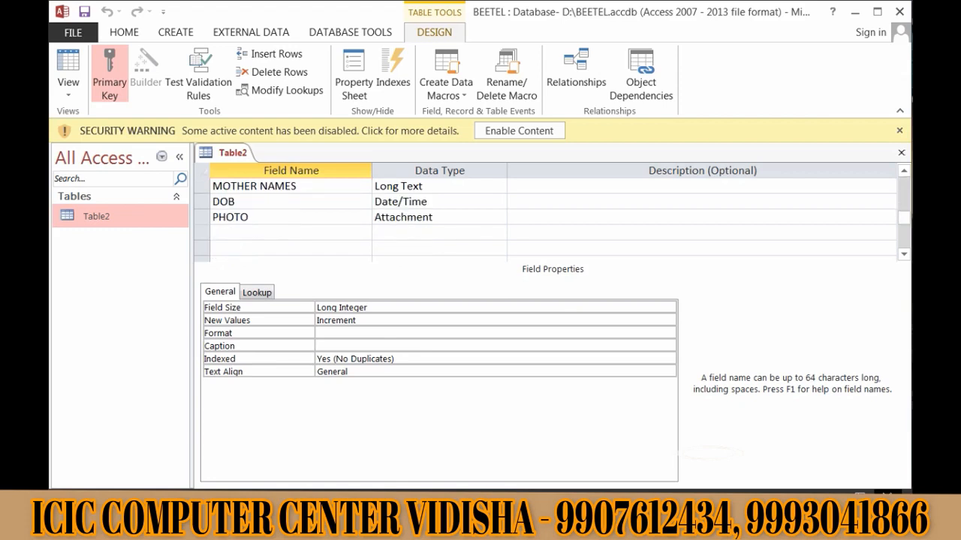
left_click(291, 232)
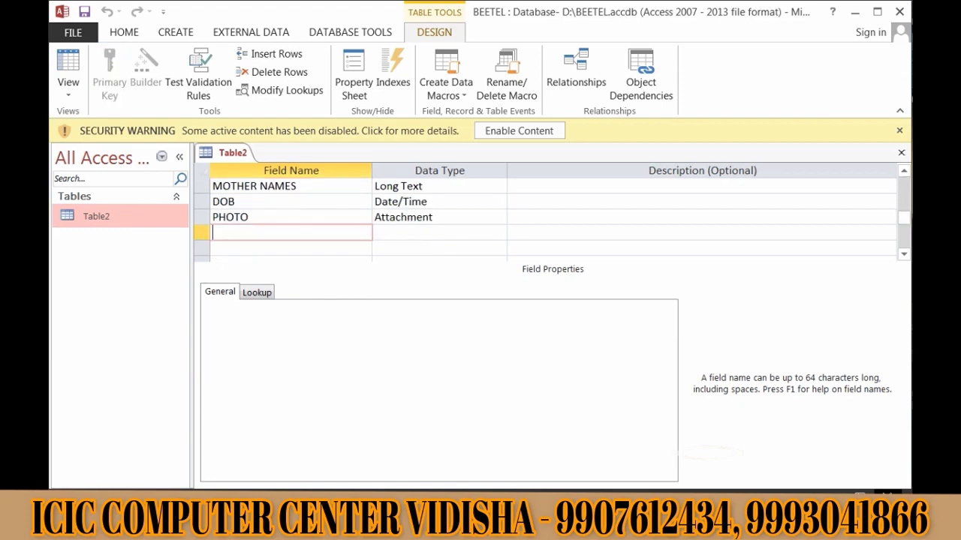
type("MOBILE NO")
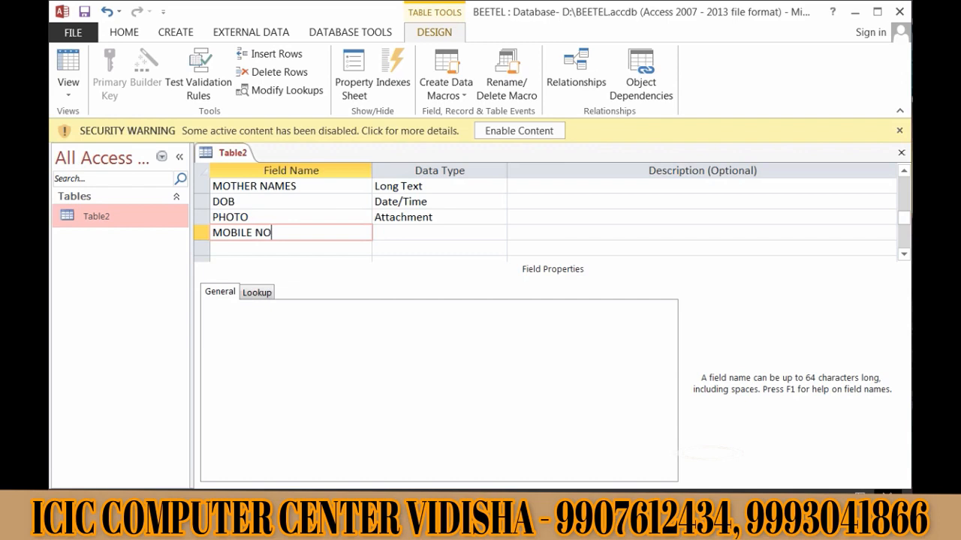
key("Tab")
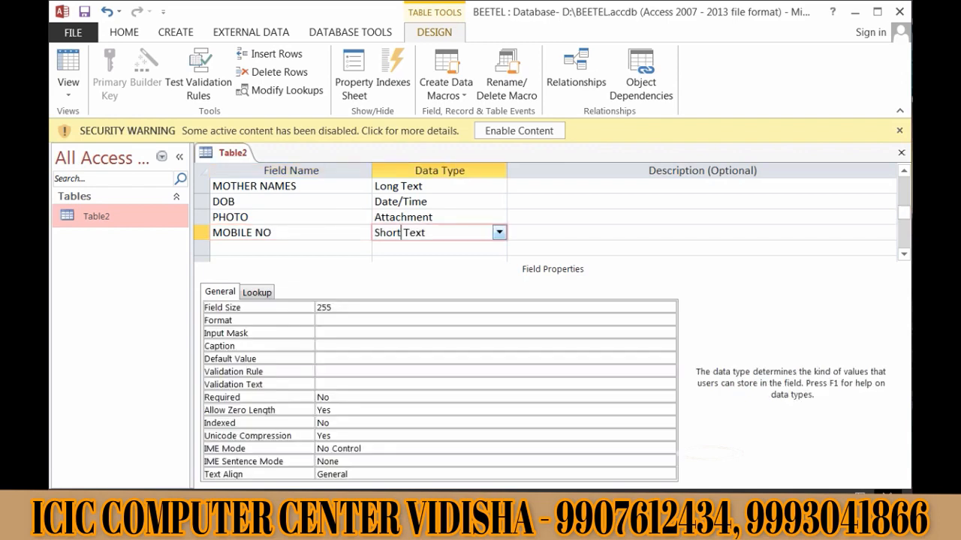
- Set the MOBILE NO data type to Number
type("N")
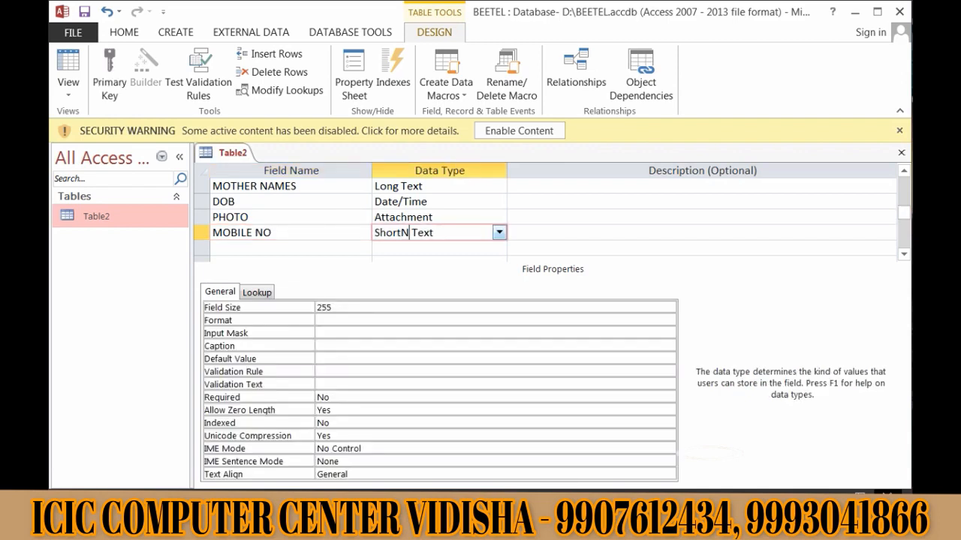
key("BackSpace")
key("BackSpace")
key("BackSpace")
key("BackSpace")
key("BackSpace")
key("BackSpace")
key("Delete")
key("Delete")
key("Delete")
key("Delete")
key("Delete")
type("N")
key("Tab")
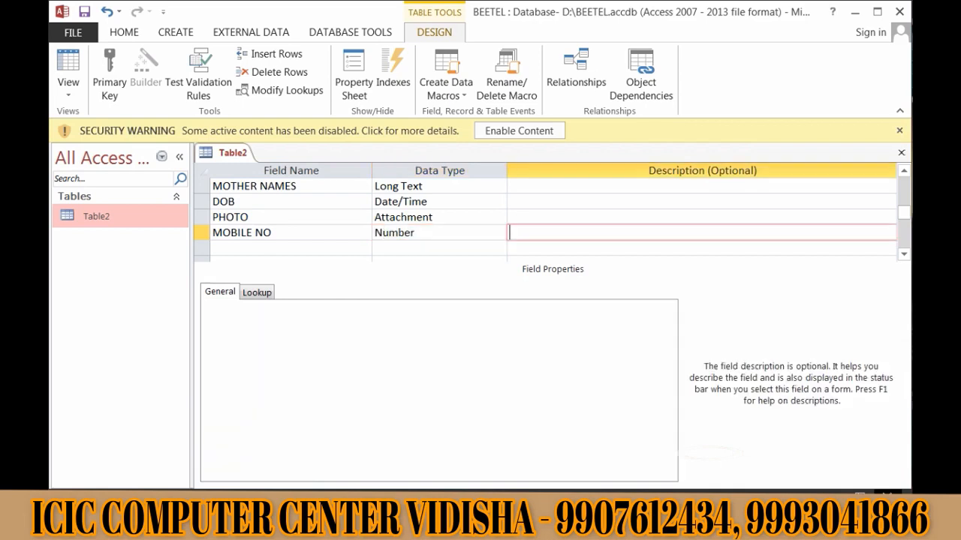
left_click(417, 233)
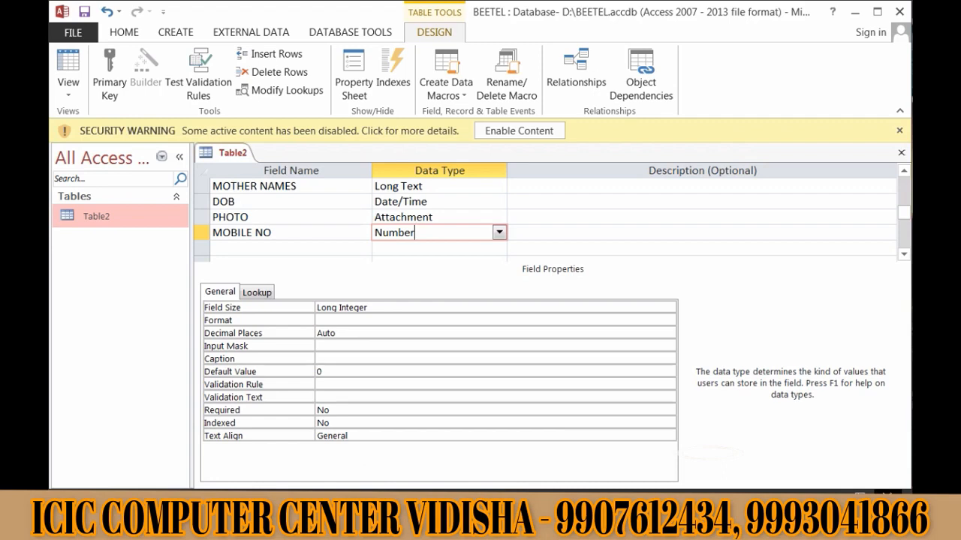
left_click(291, 248)
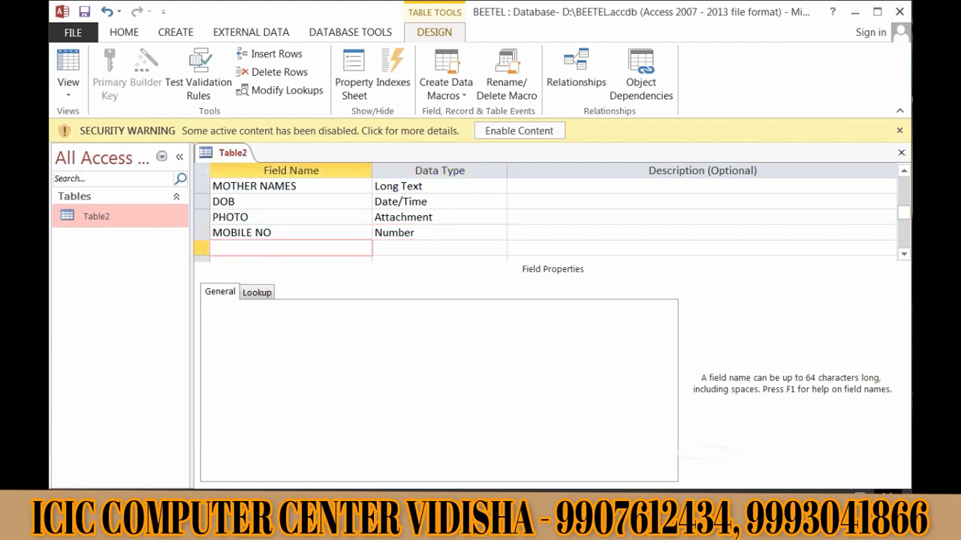
- Add a PROJECT field with the Hyperlink data type
type("PROJECT")
key("Tab")
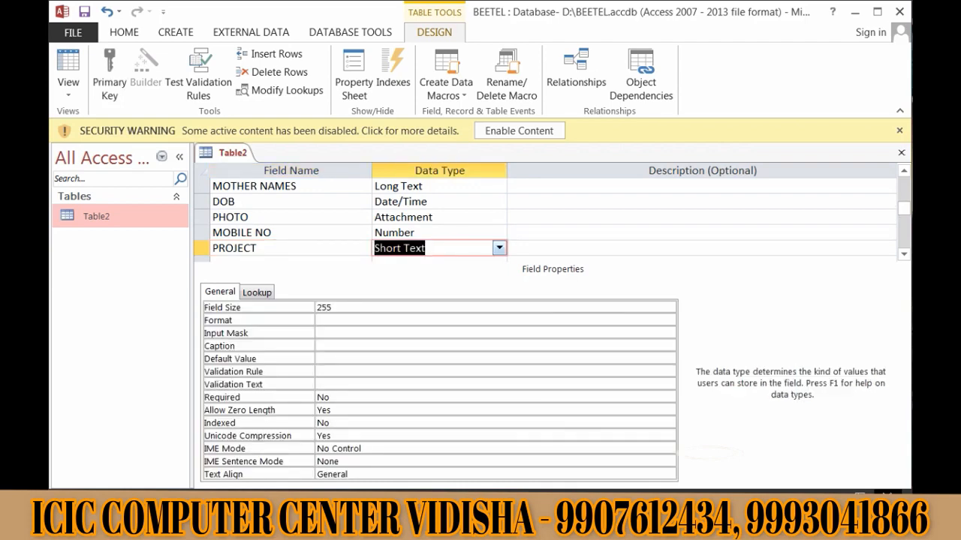
type("h")
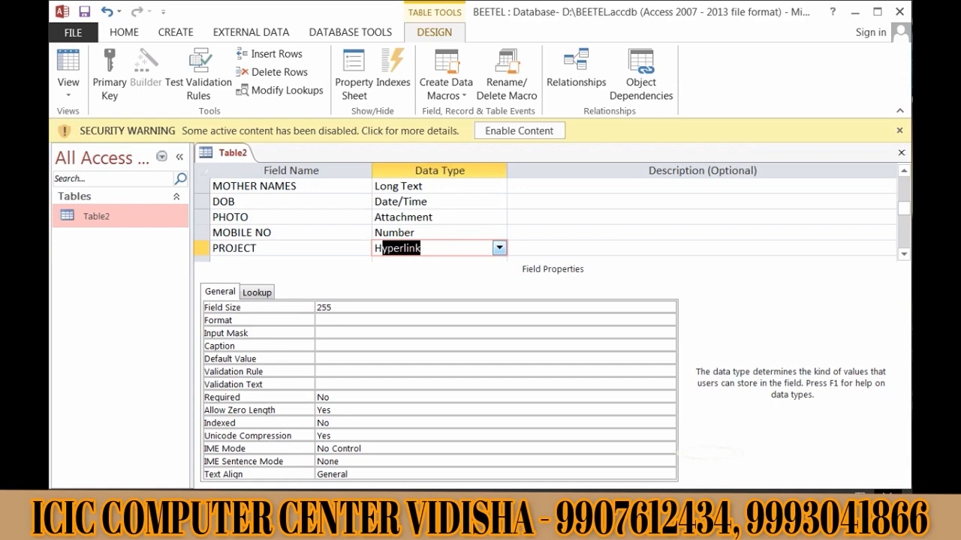
key("Return")
key("Return")
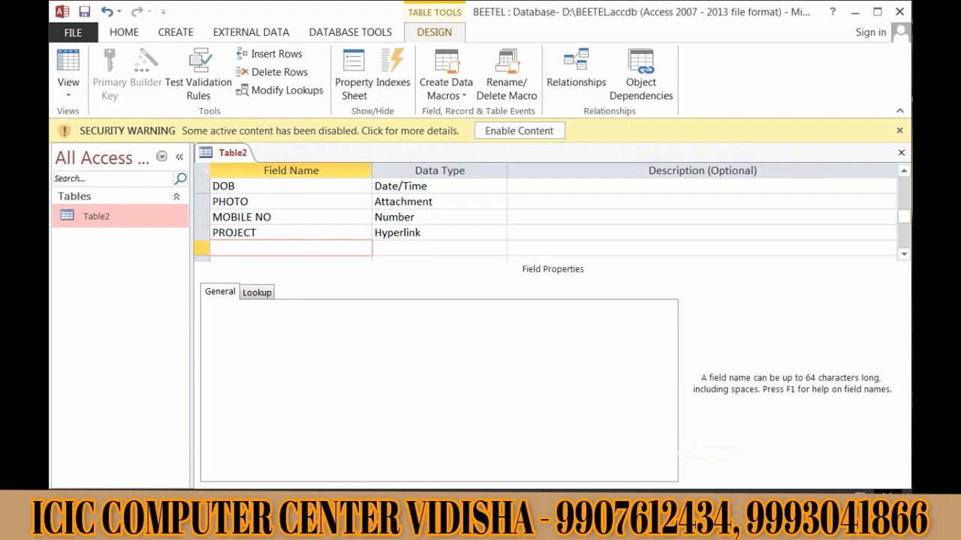
- Add a TEST field with the OLE Object data type
type("TEST")
key("Tab")
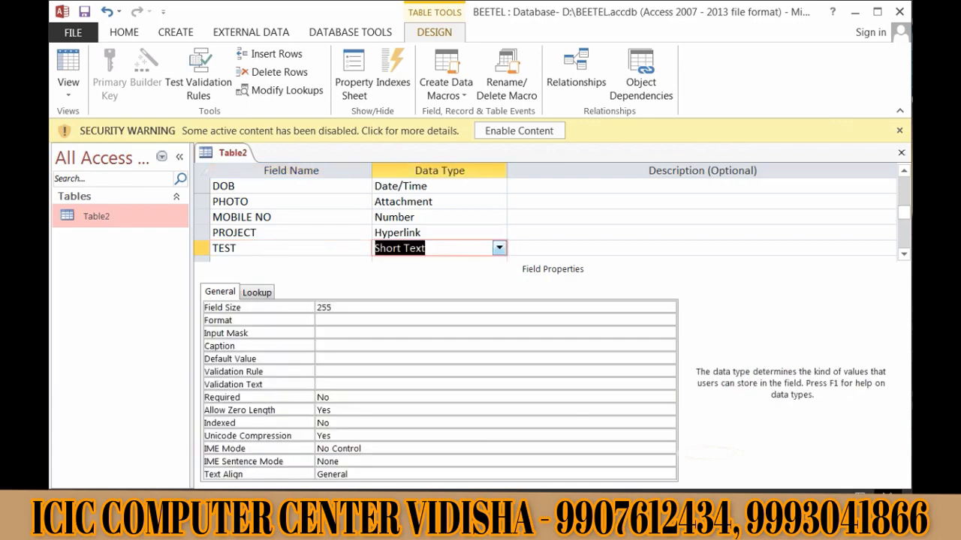
type("o")
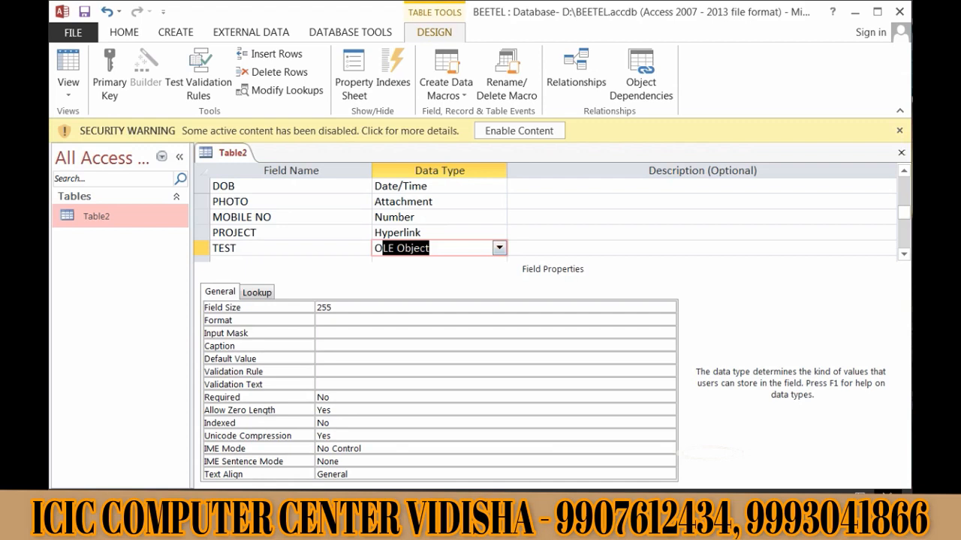
scroll(551, 217, "up", 2)
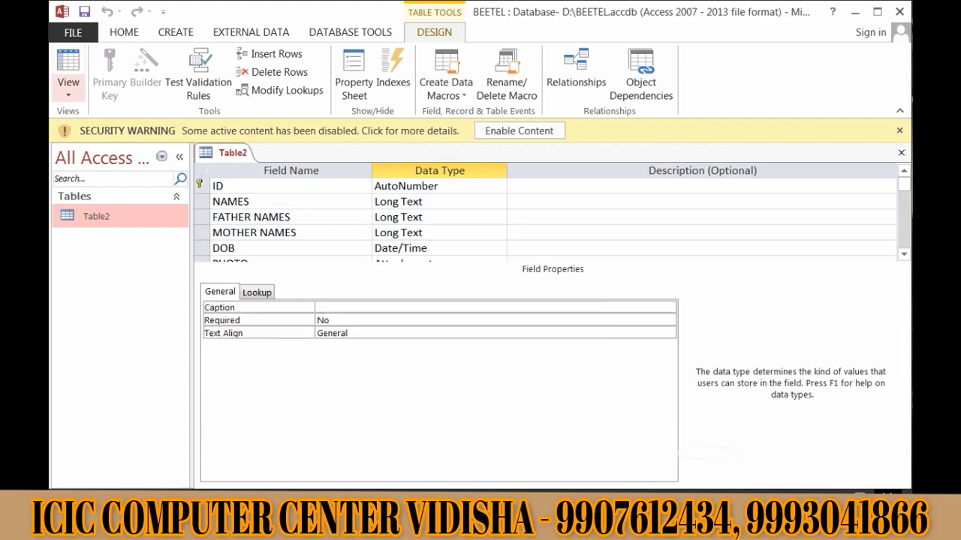
- In Datasheet View, enter a ten-digit mobile number in the first record's MOBILE NO cell
left_click(68, 94)
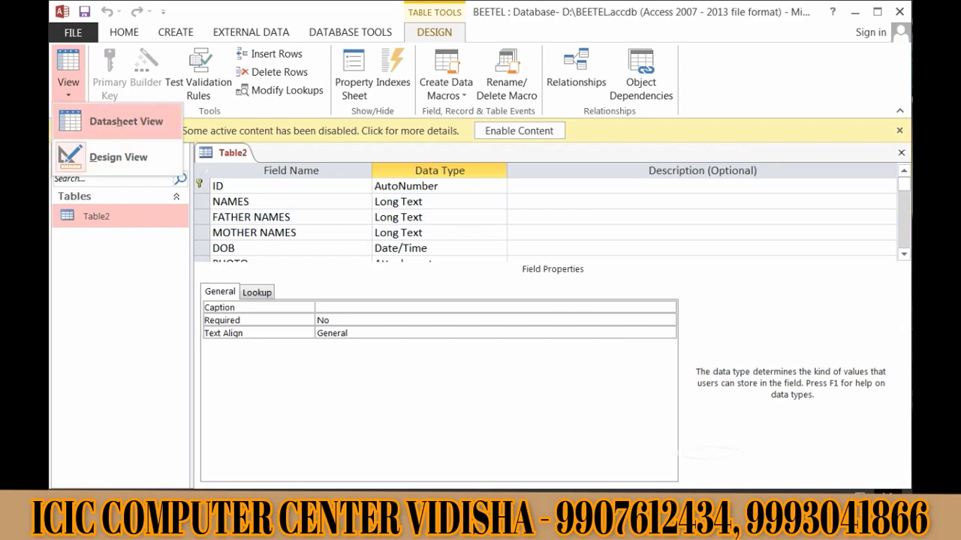
left_click(112, 122)
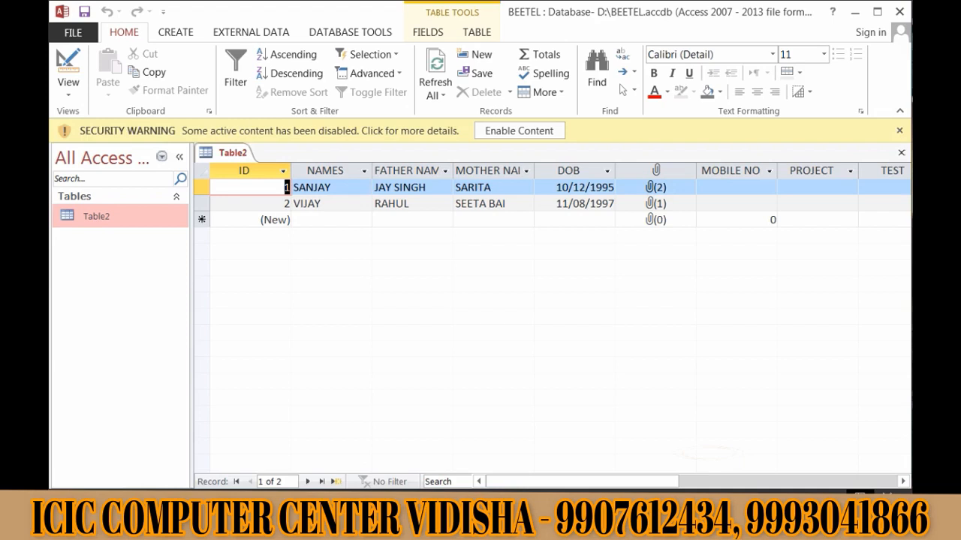
left_click(736, 187)
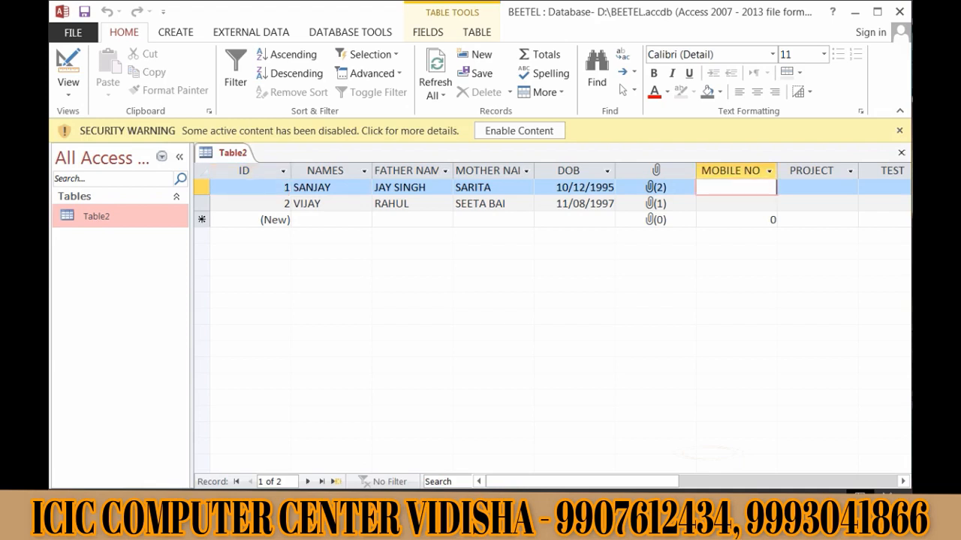
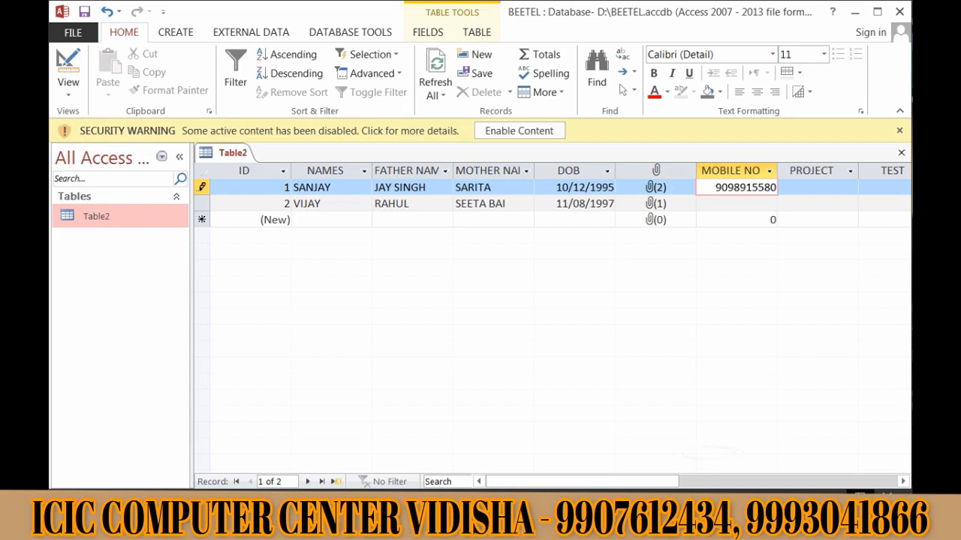
key("Return")
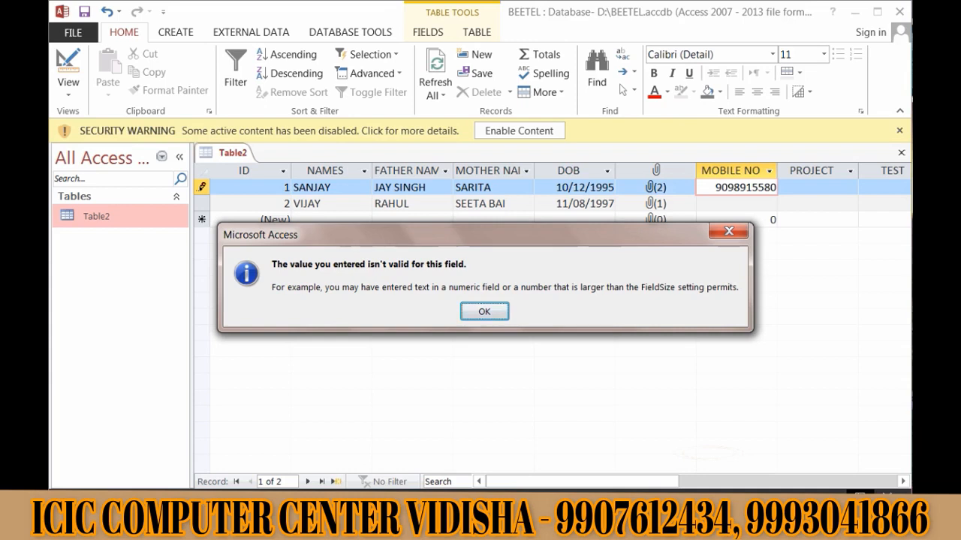
- Dismiss the invalid-value warnings, trim the number by two digits, and switch to Design View
key("Return")
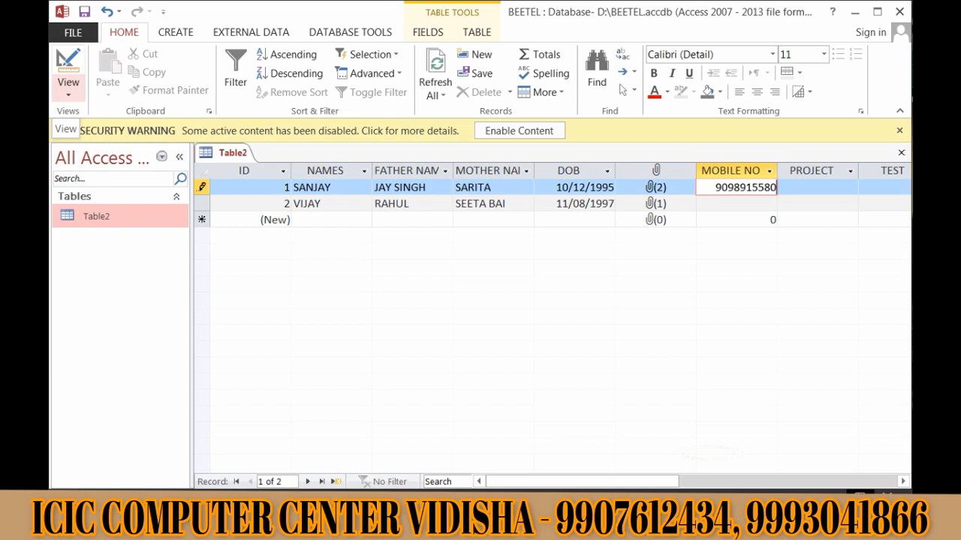
left_click(68, 89)
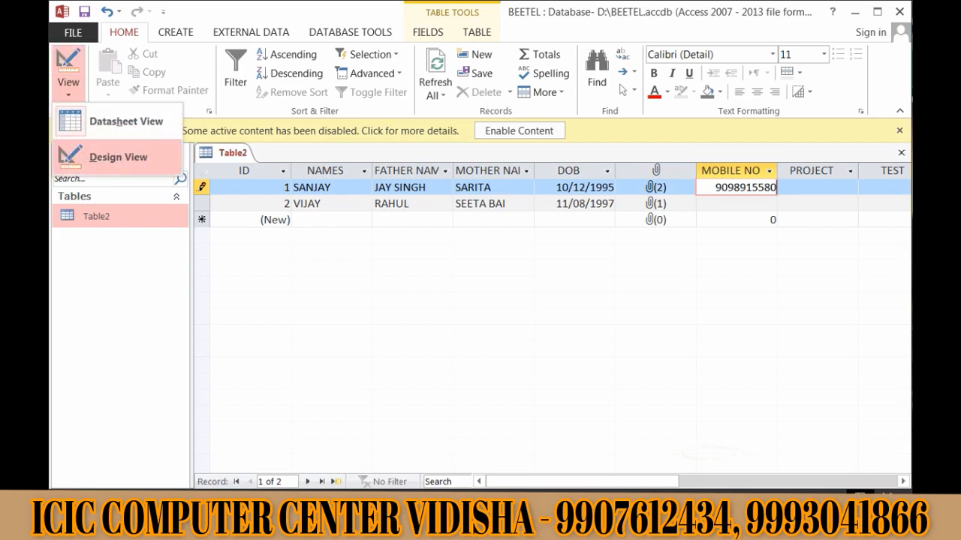
left_click(111, 157)
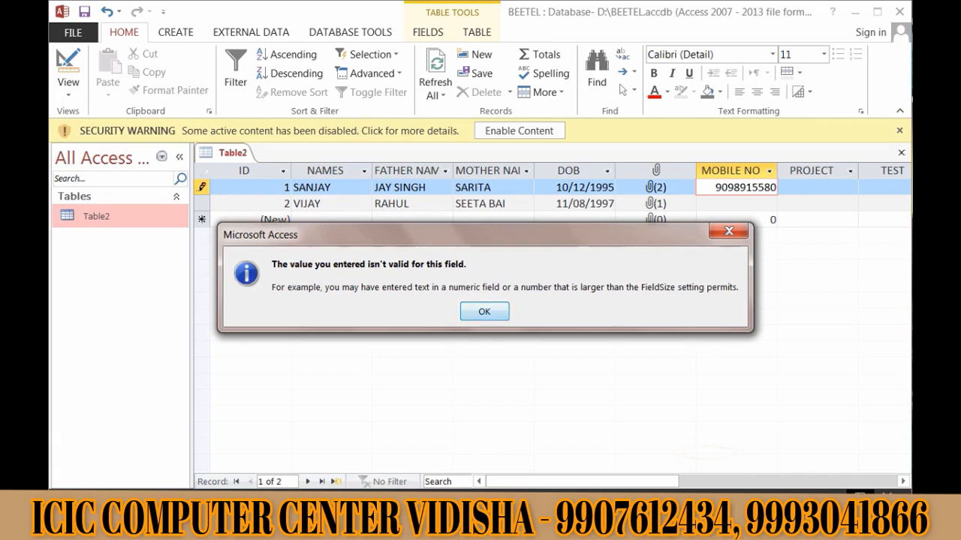
key("Return")
key("BackSpace")
key("BackSpace")
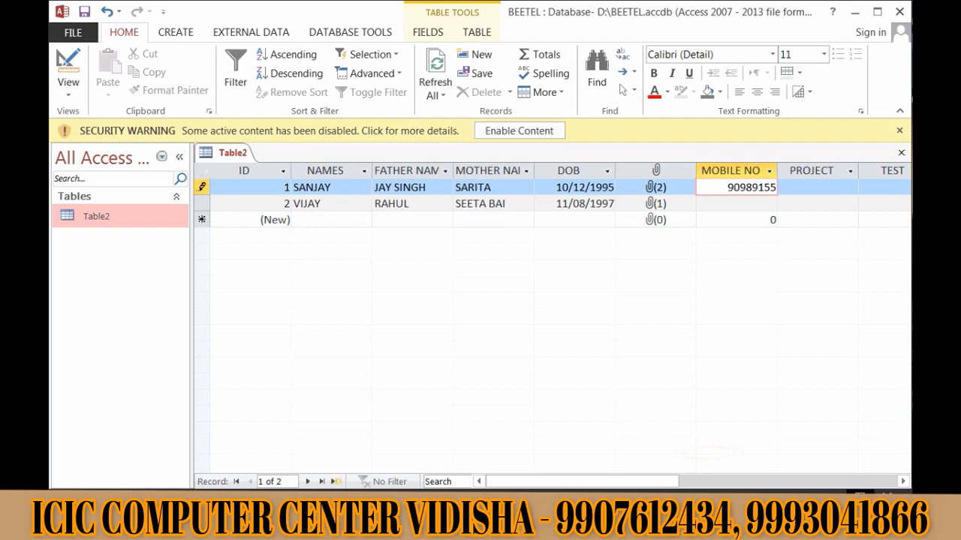
left_click(68, 89)
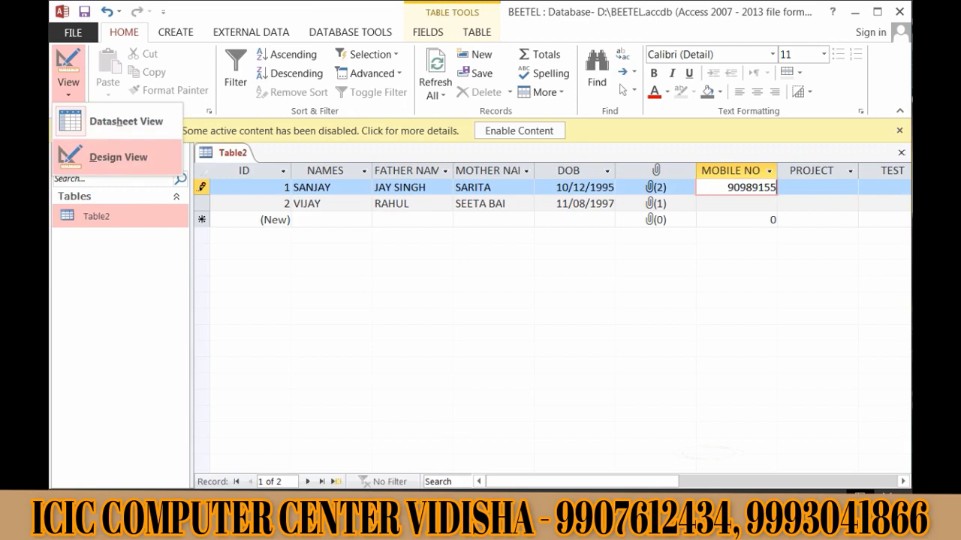
left_click(98, 156)
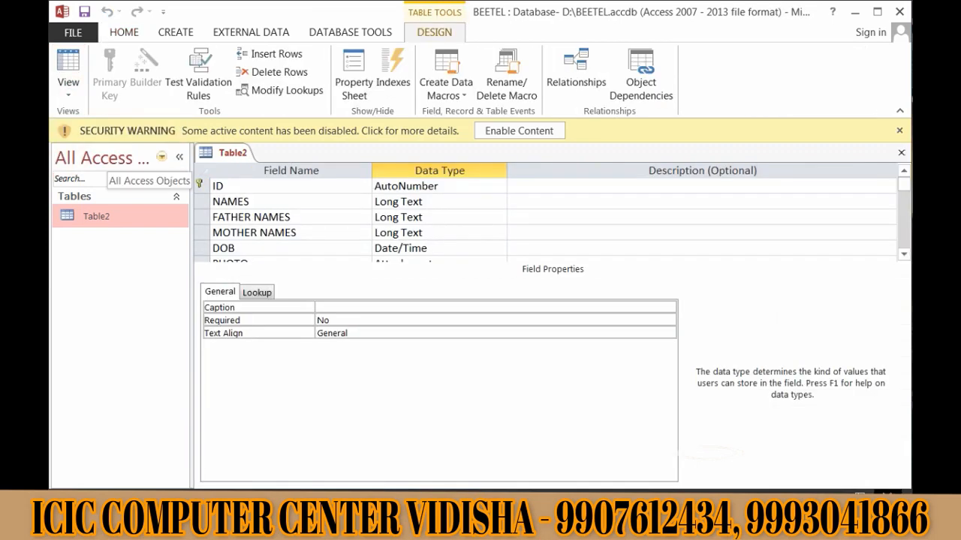
- Set MOBILE NO's Field Size to Decimal, giving precision 18 and scale 0
key("Down")
key("Down")
key("Down")
key("Down")
key("Down")
key("Down")
key("Down")
key("Down")
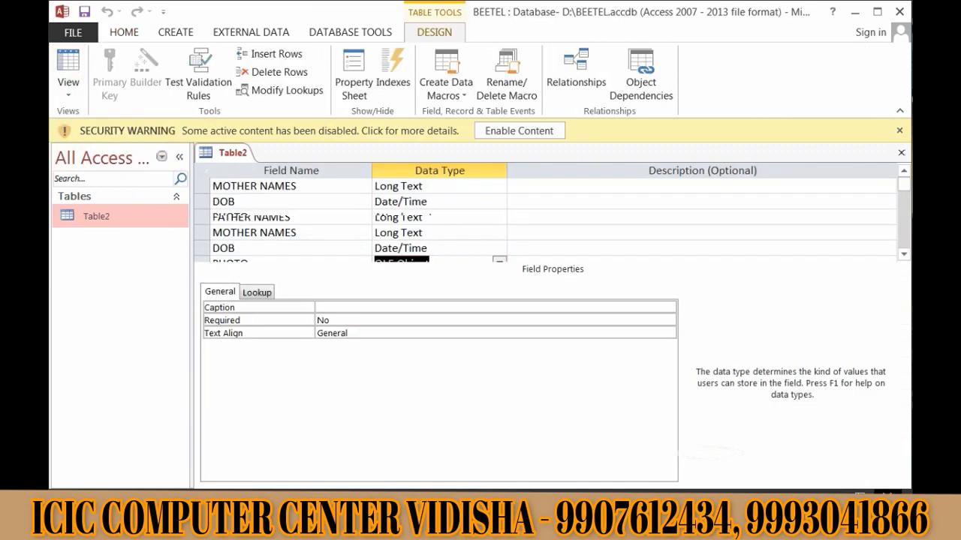
scroll(422, 201, "up", 1)
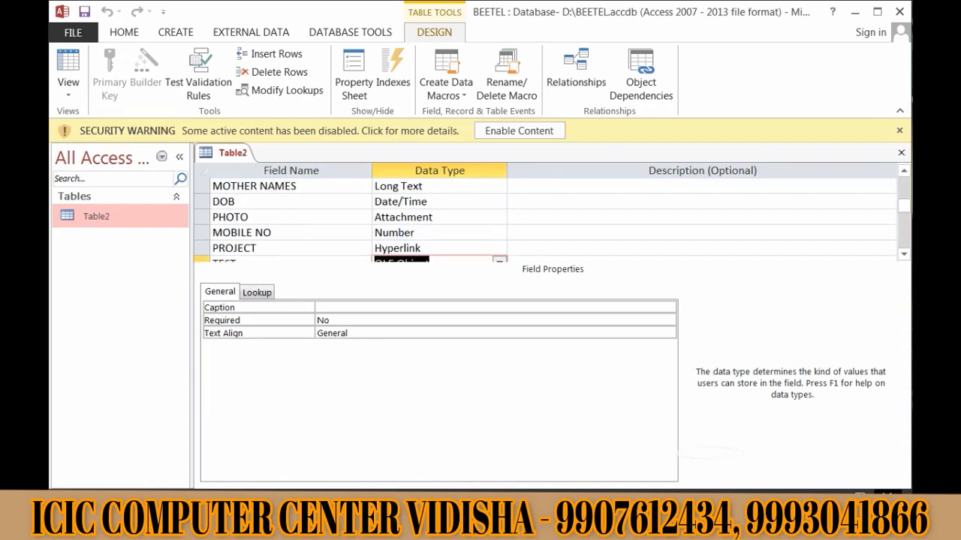
left_click(422, 201)
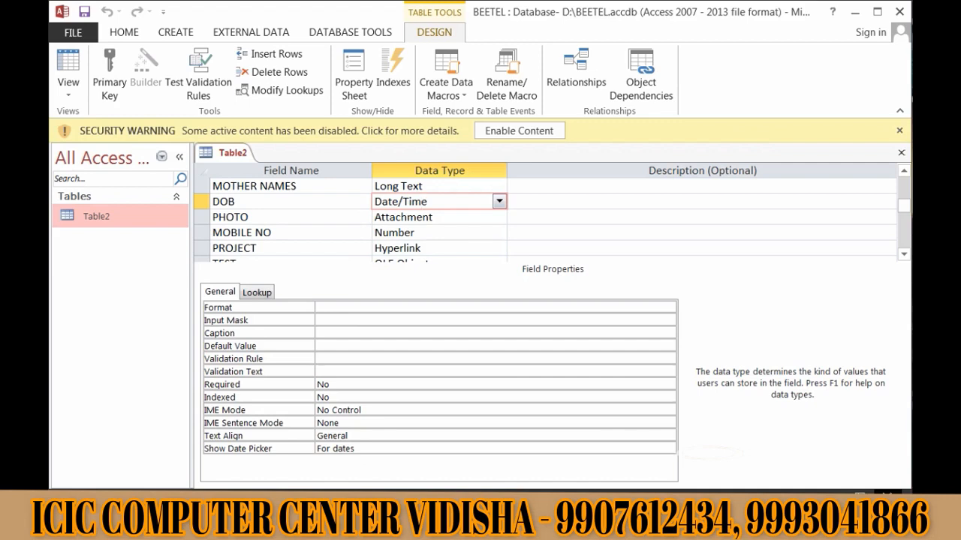
left_click(414, 233)
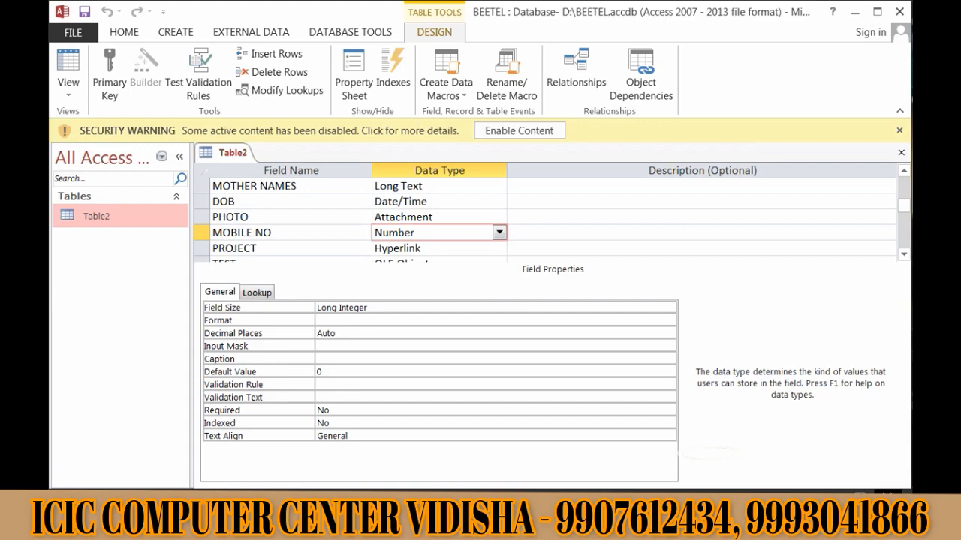
left_click(368, 308)
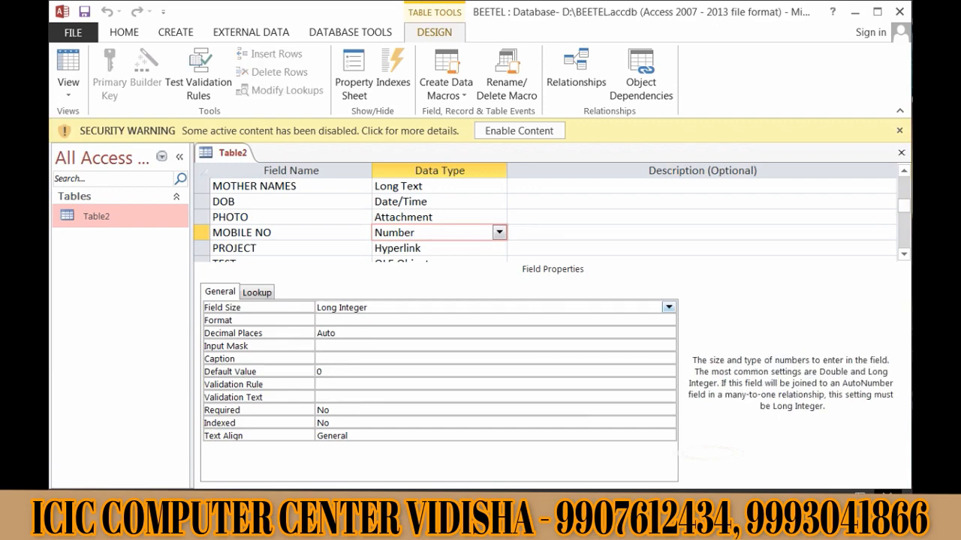
left_click(668, 308)
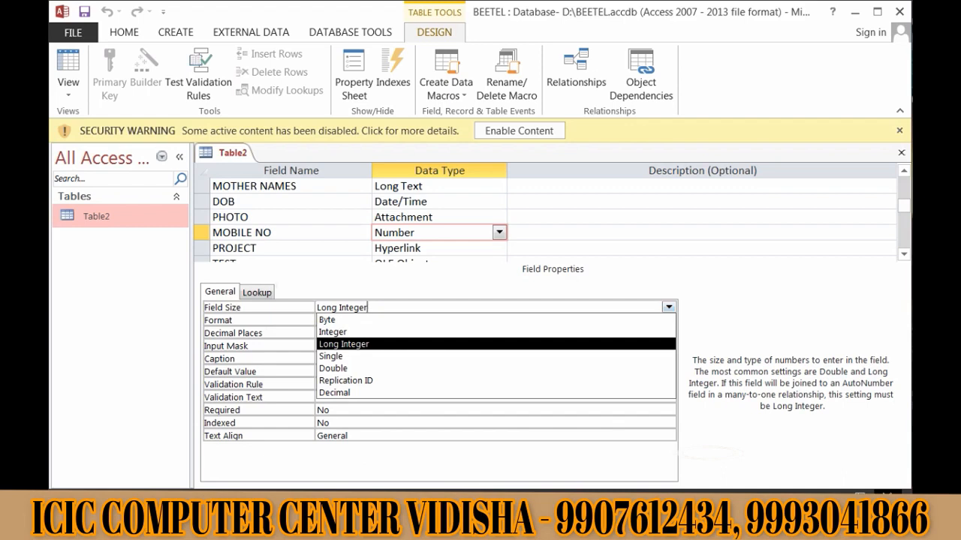
key("Up")
key("Up")
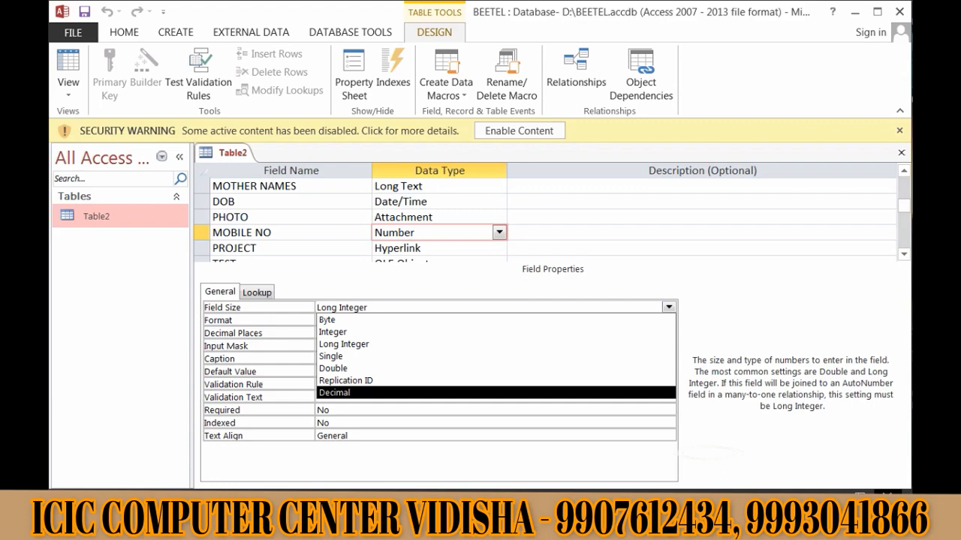
key("Return")
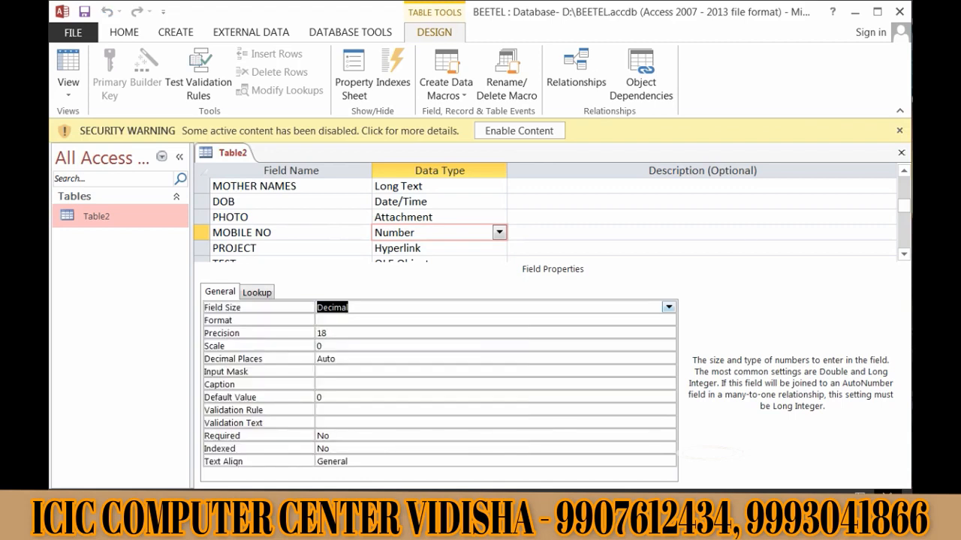
left_click(68, 87)
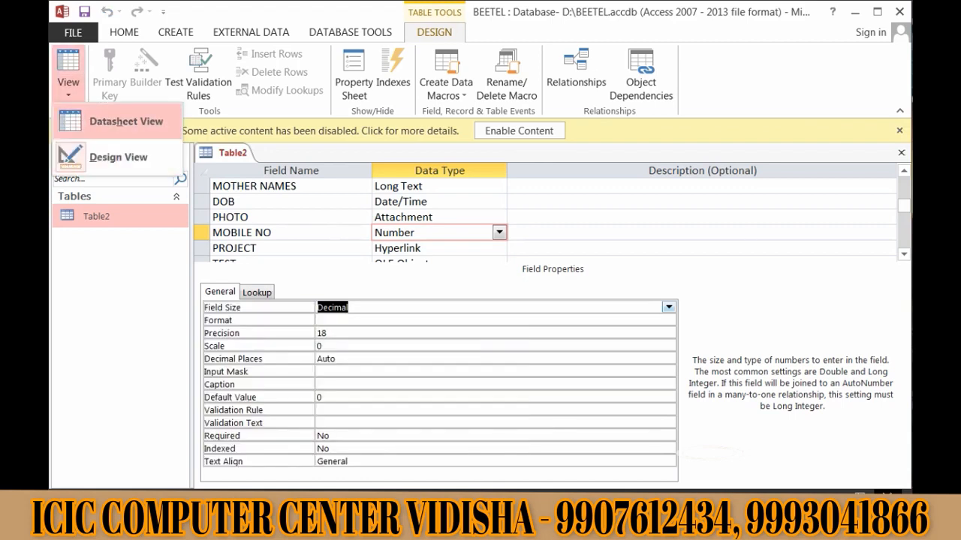
- In Datasheet View, re-enter the full ten-digit mobile number in record 1's MOBILE NO cell
left_click(116, 121)
left_click(753, 187)
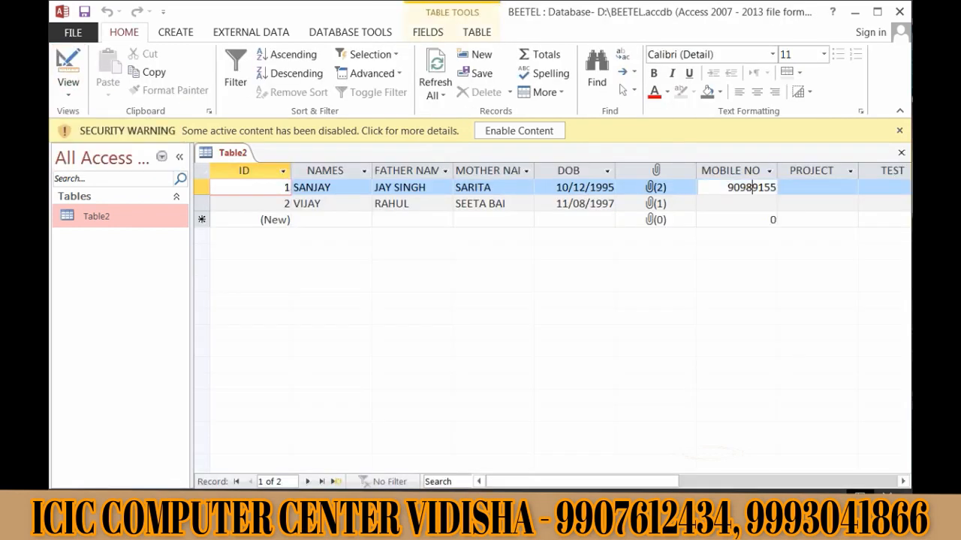
key("Right")
key("Right")
key("Right")
key("Right")
key("Right")
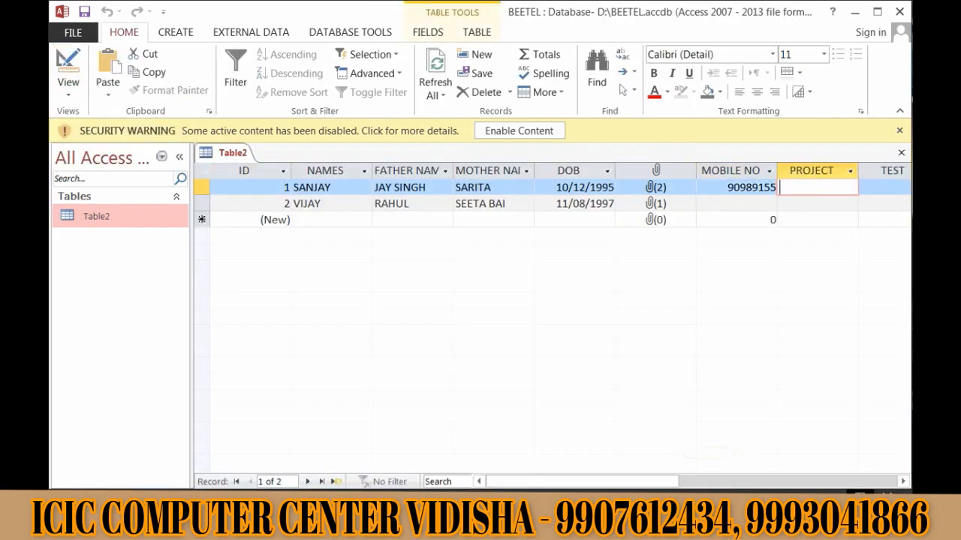
type("80")
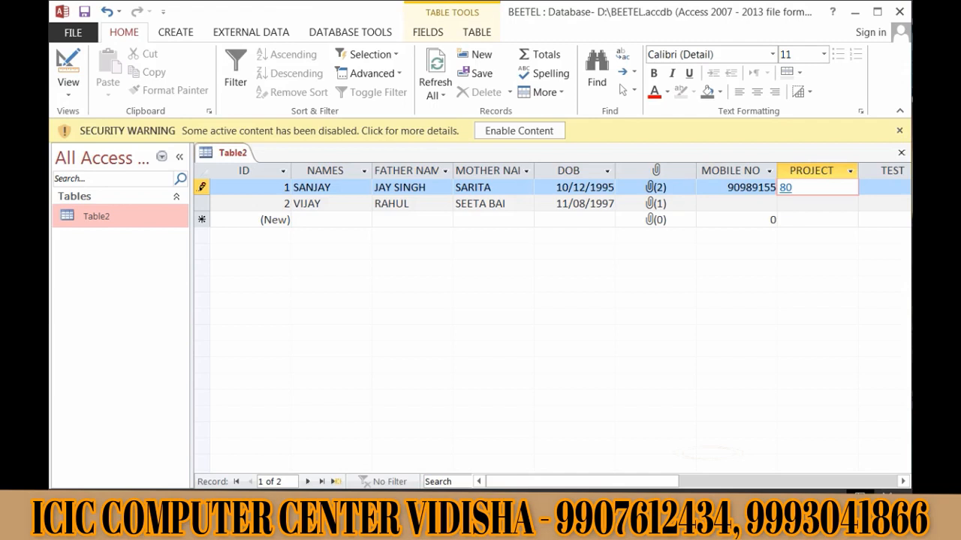
key("BackSpace")
key("BackSpace")
key("Left")
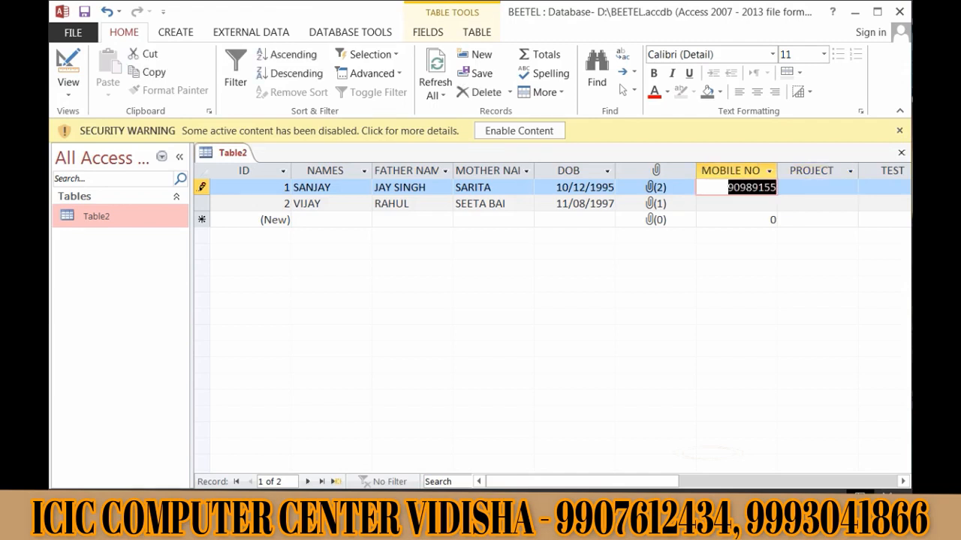
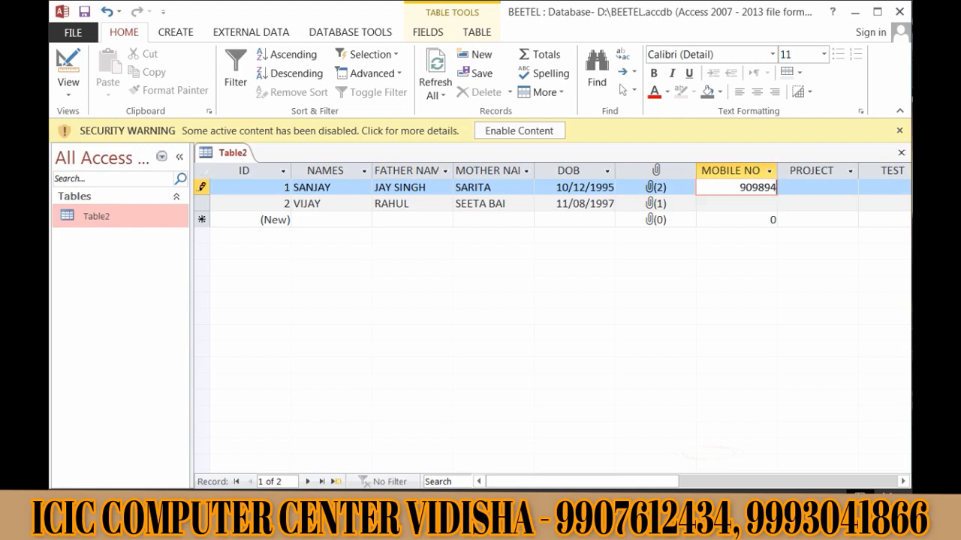
key("Tab")
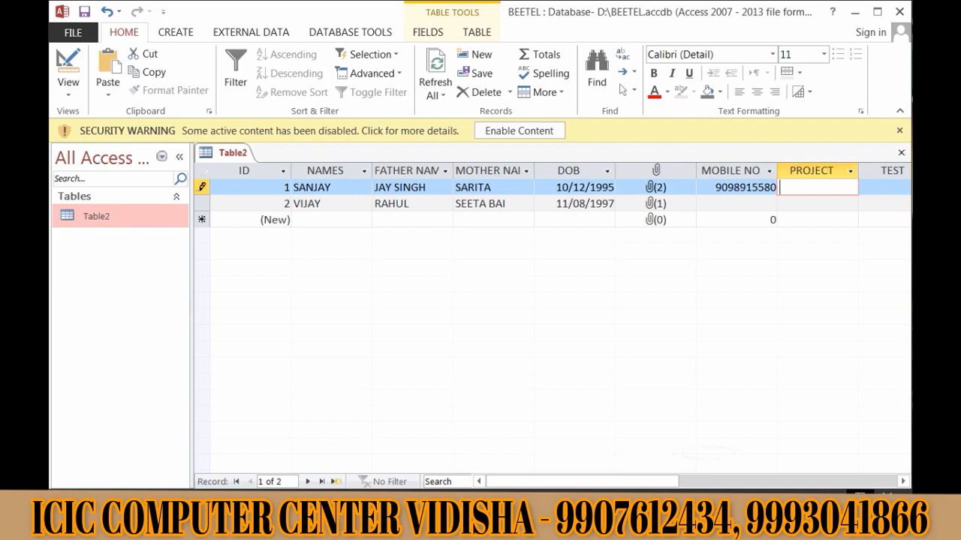
left_click_drag(582, 482, 655, 481)
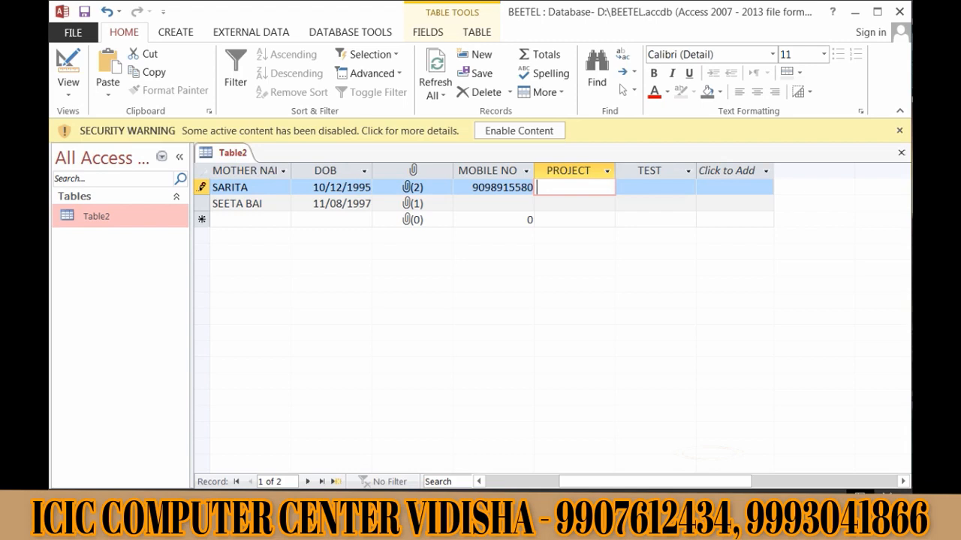
- Bring up Insert Hyperlink for record 1's PROJECT cell through its Hyperlink context menu
right_click(576, 189)
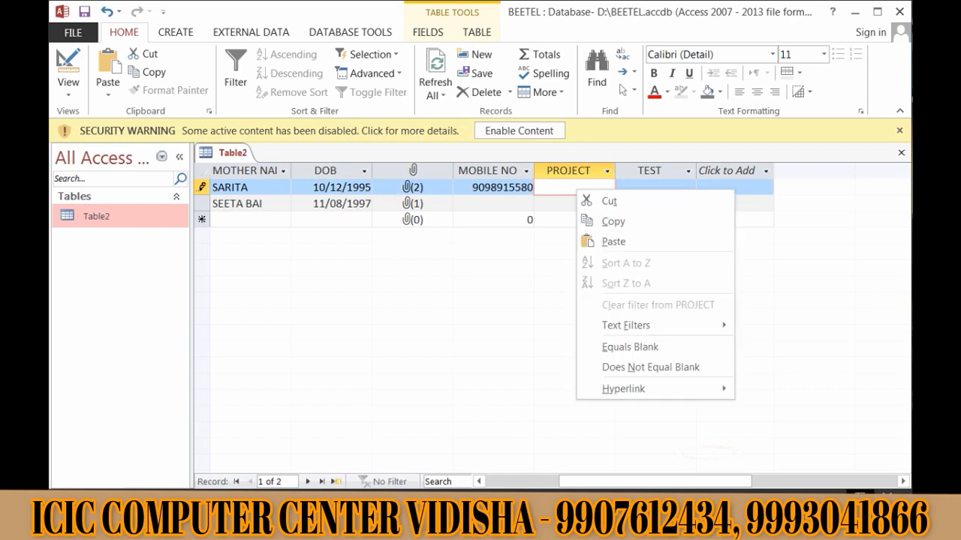
mouse_move(623, 389)
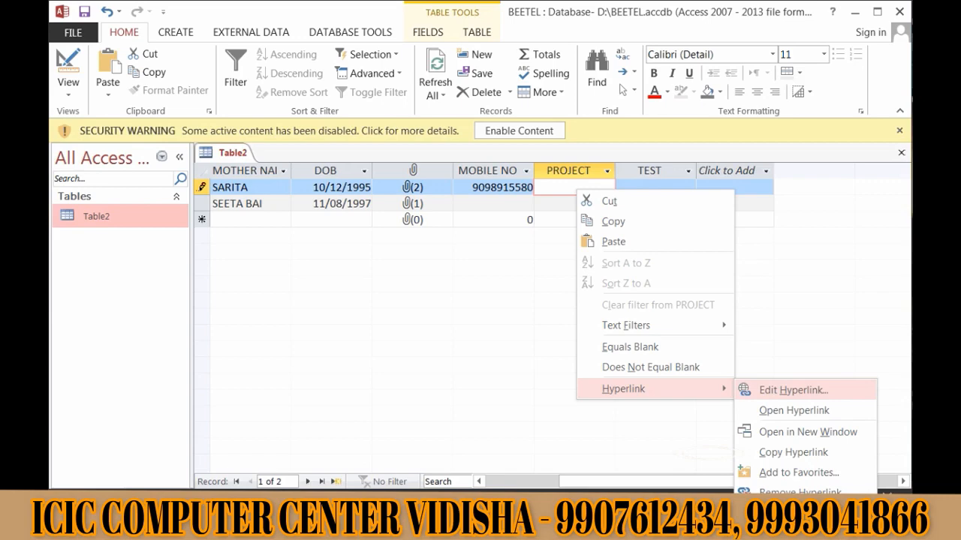
key("Return")
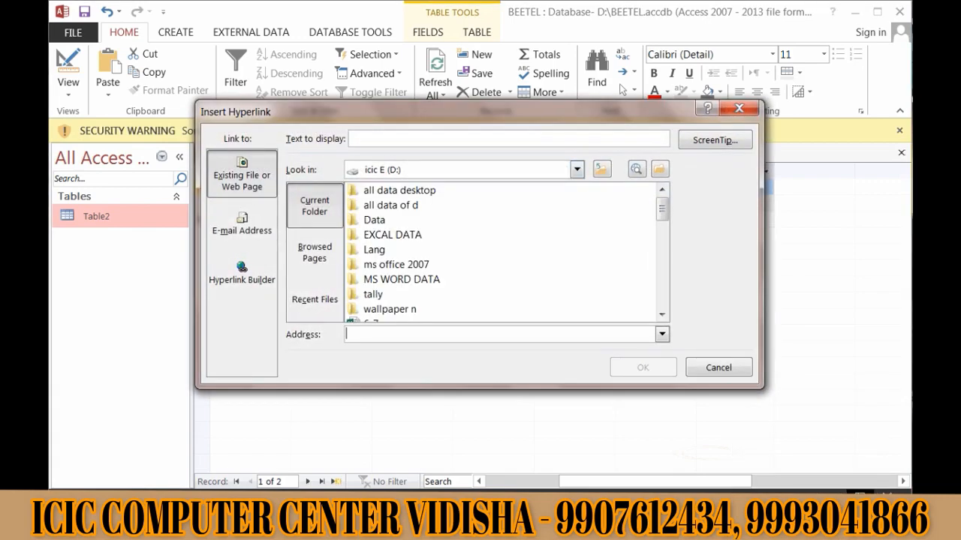
- In Insert Hyperlink, browse from Libraries through Pictures into the Sample Pictures folder
left_click_drag(450, 111, 531, 69)
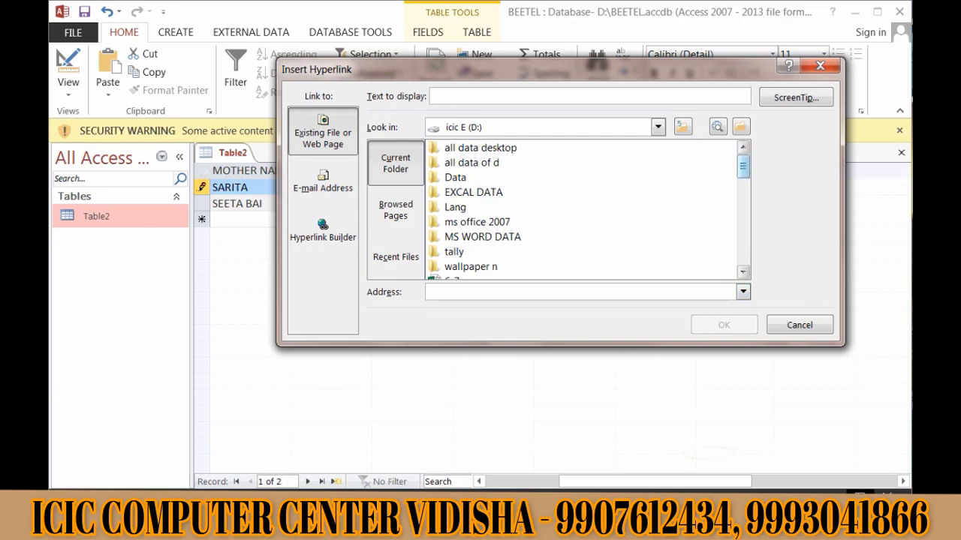
scroll(585, 210, "down", 6)
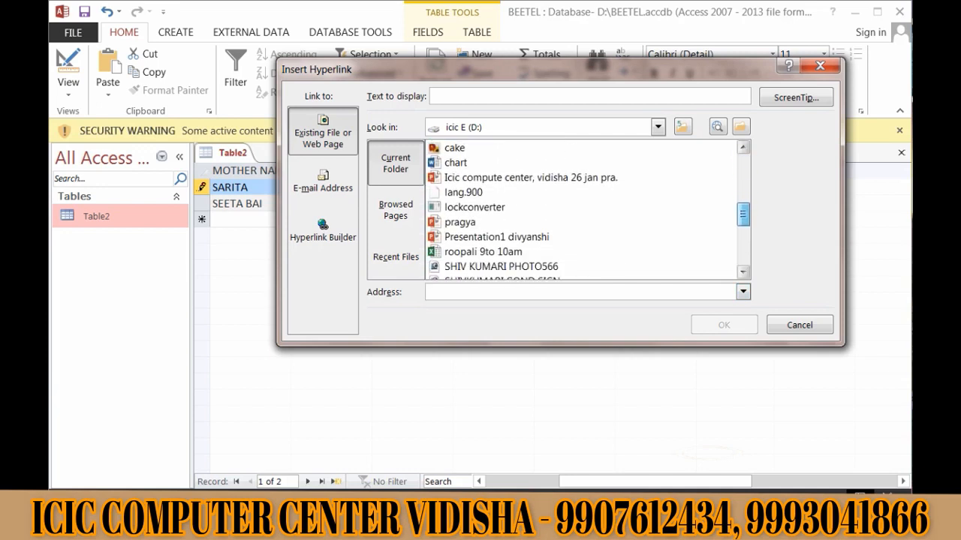
scroll(585, 210, "down", 4)
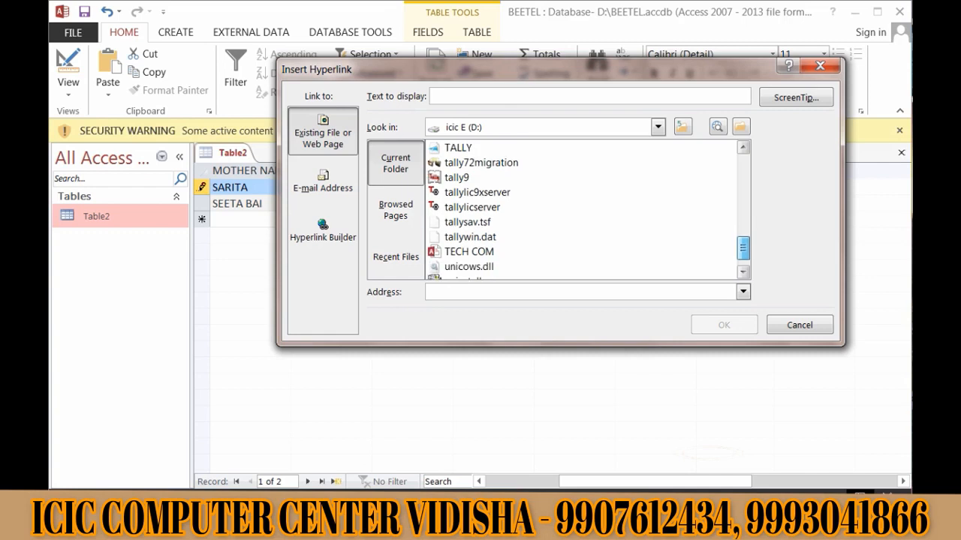
scroll(585, 211, "down", 1)
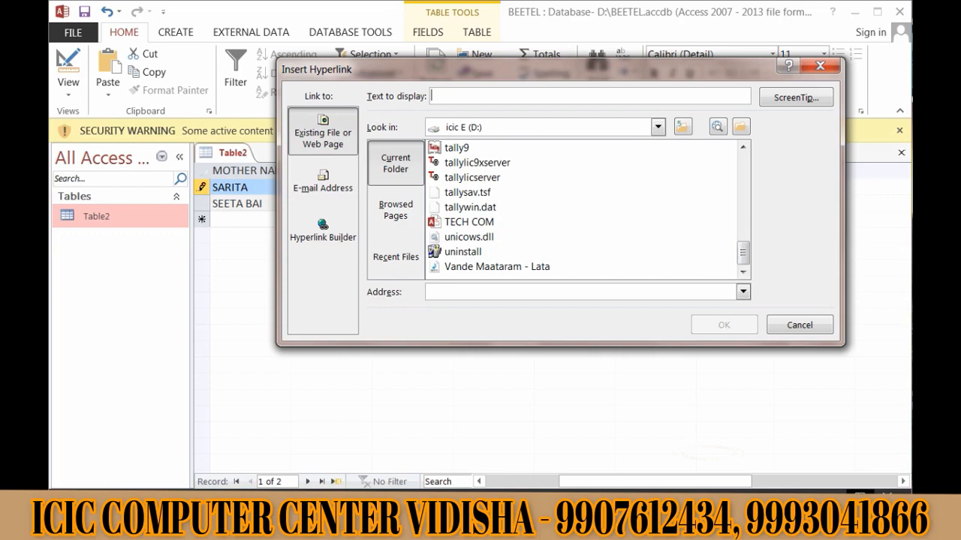
left_click(658, 127)
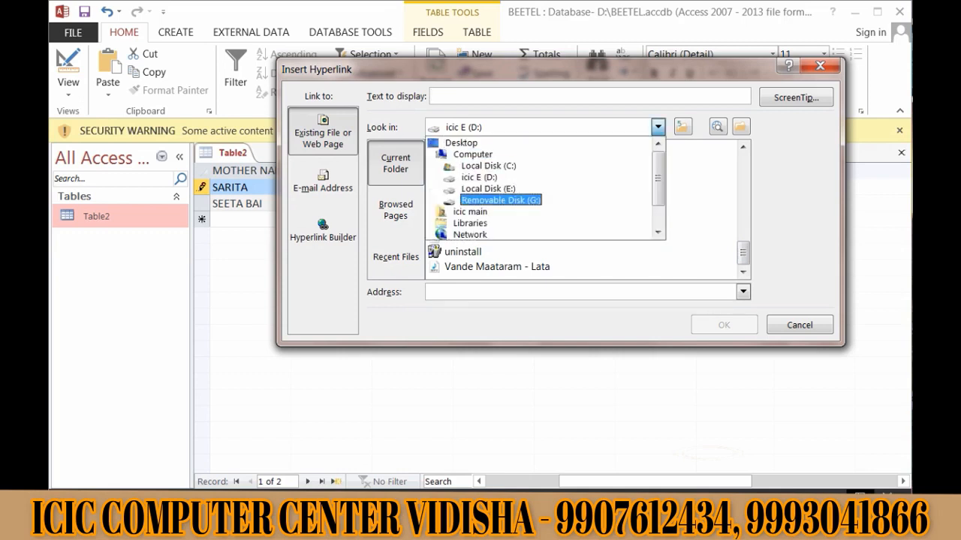
left_click(479, 177)
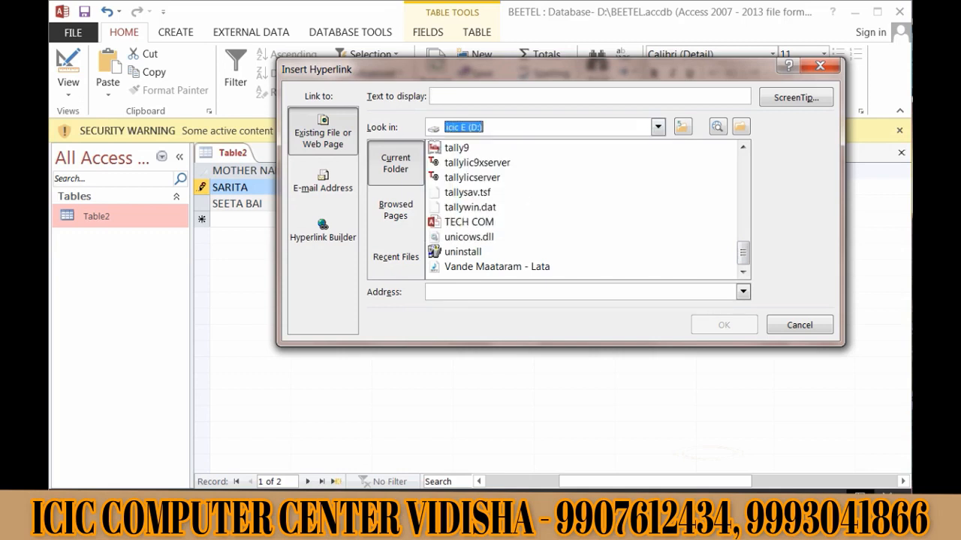
left_click(658, 127)
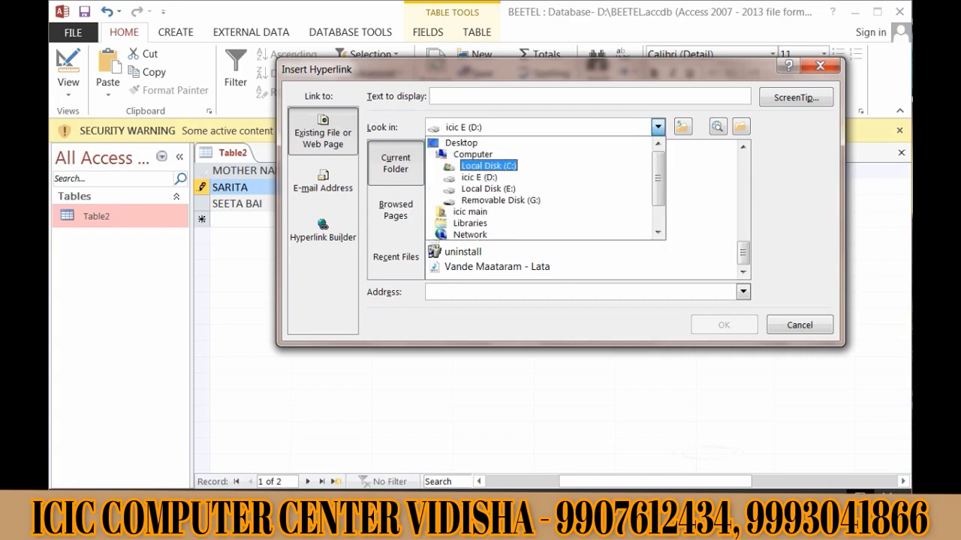
scroll(480, 177, "down", 3)
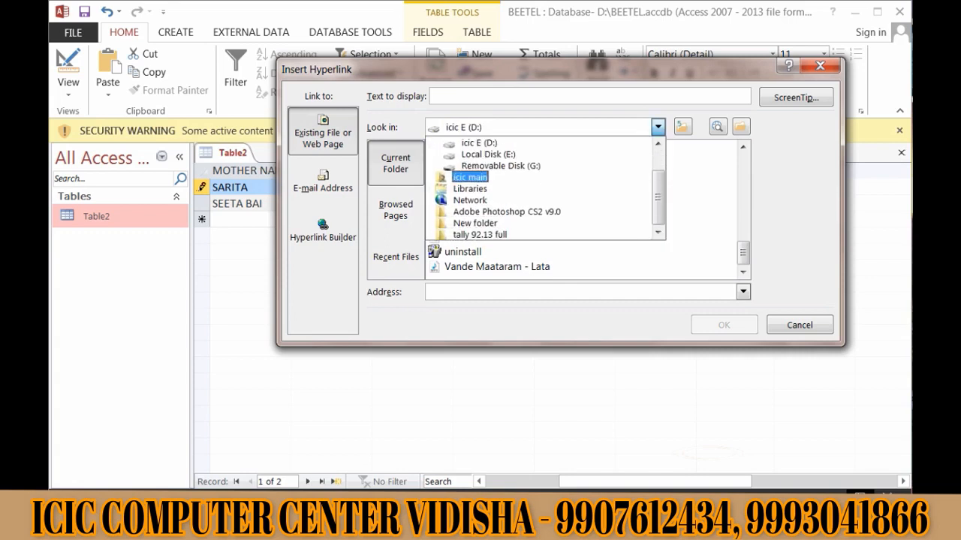
left_click(471, 189)
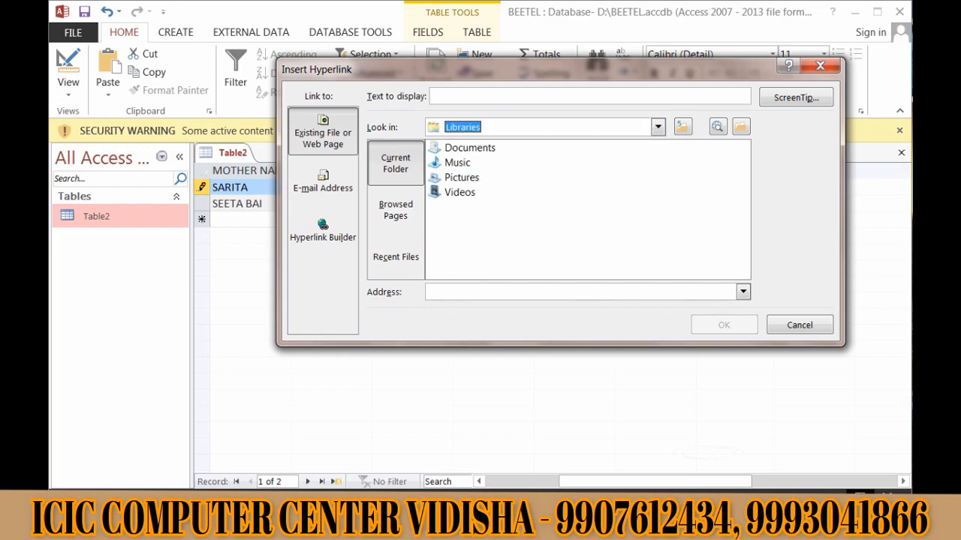
left_click(462, 178)
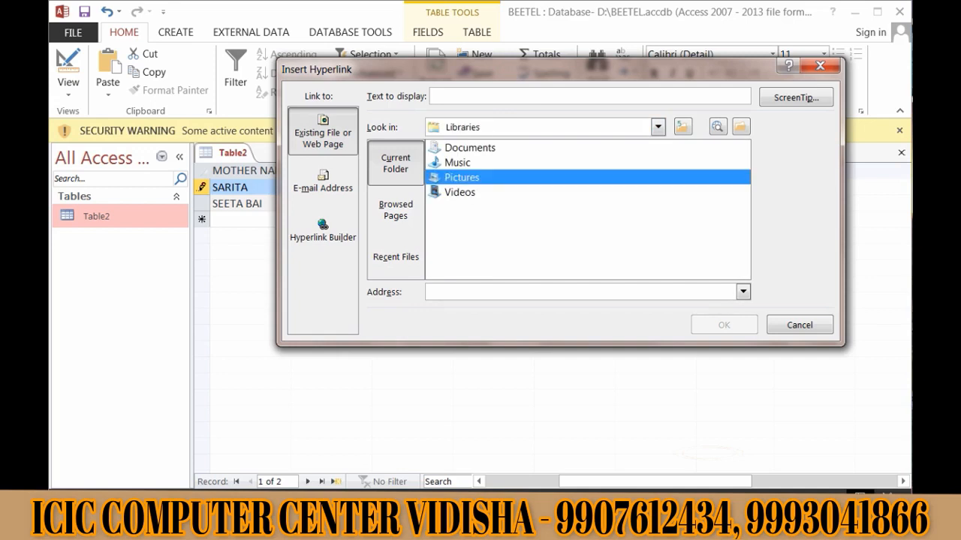
double_click(462, 177)
double_click(479, 147)
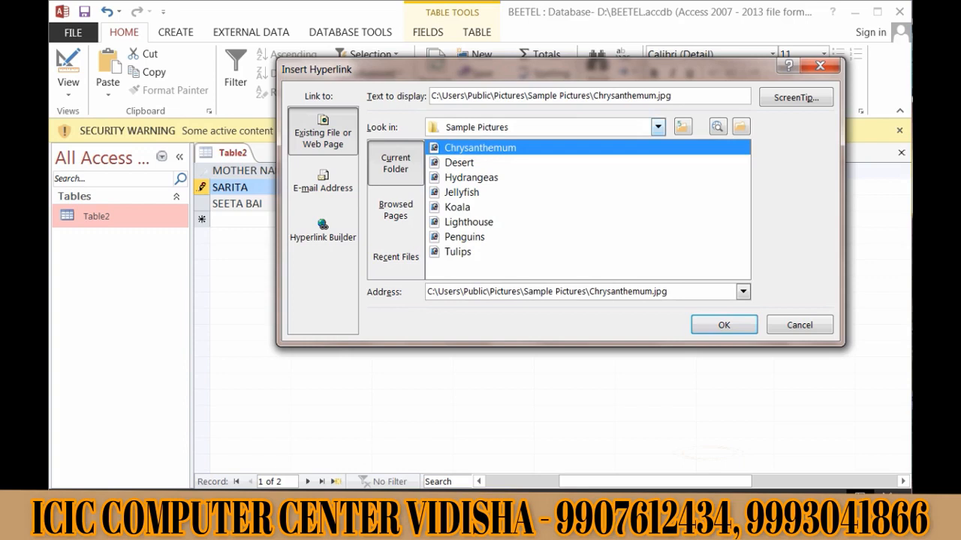
- Link the PROJECT cell to Desert.jpg, dismissing the Windows colour-scheme prompt along the way
left_click(459, 162)
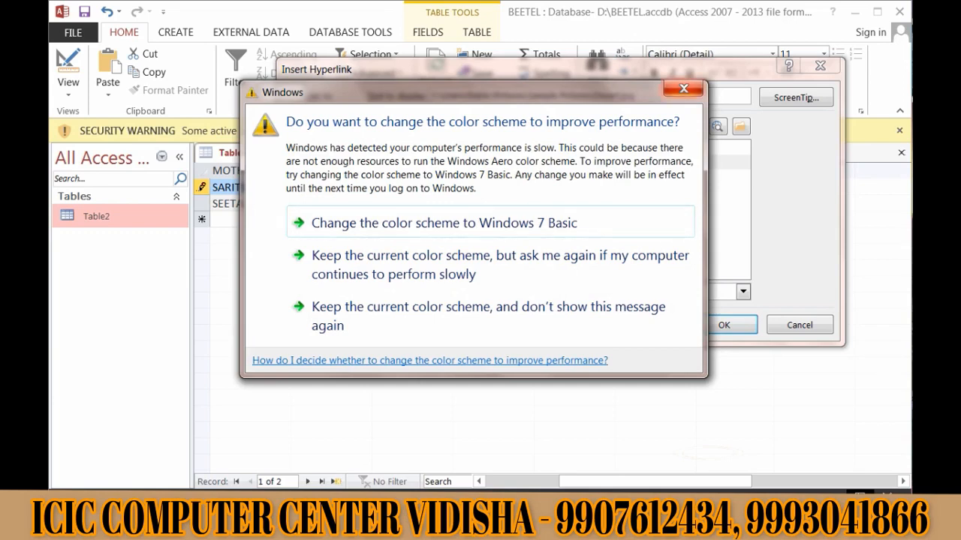
left_click(683, 90)
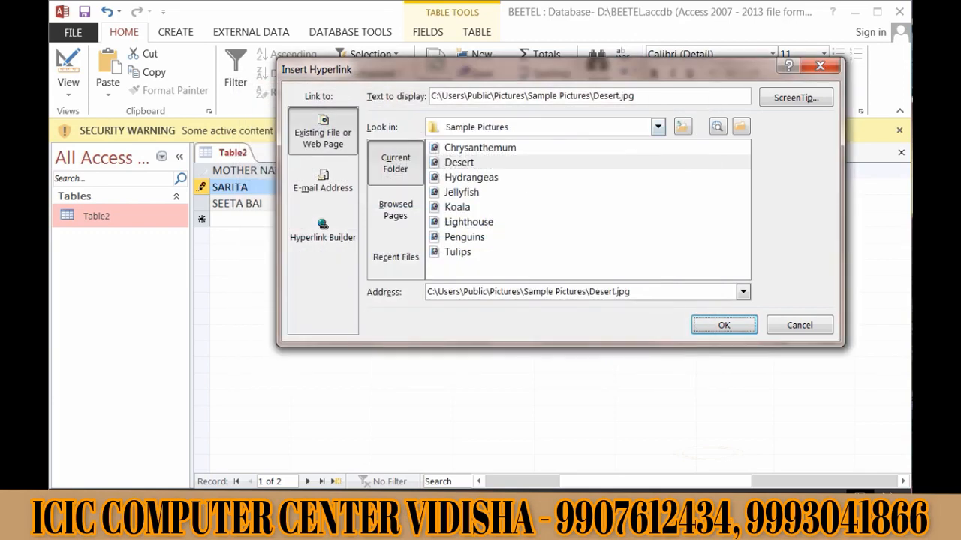
left_click(459, 163)
left_click(724, 325)
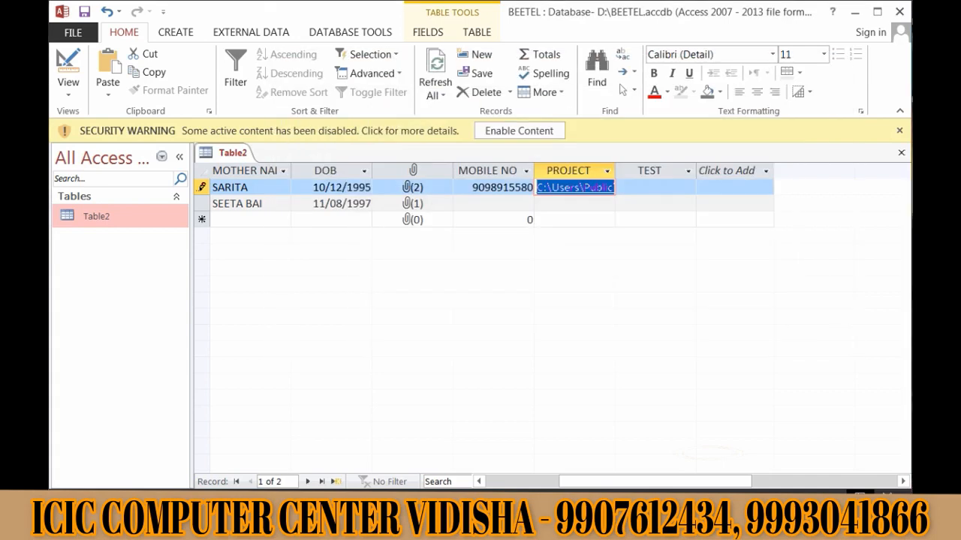
left_click(649, 171)
left_click(652, 187)
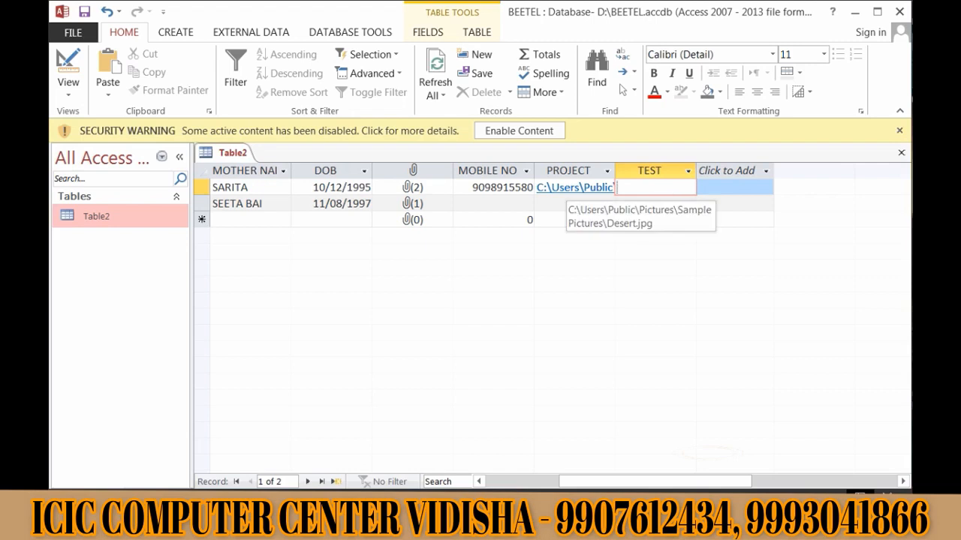
left_click(575, 188)
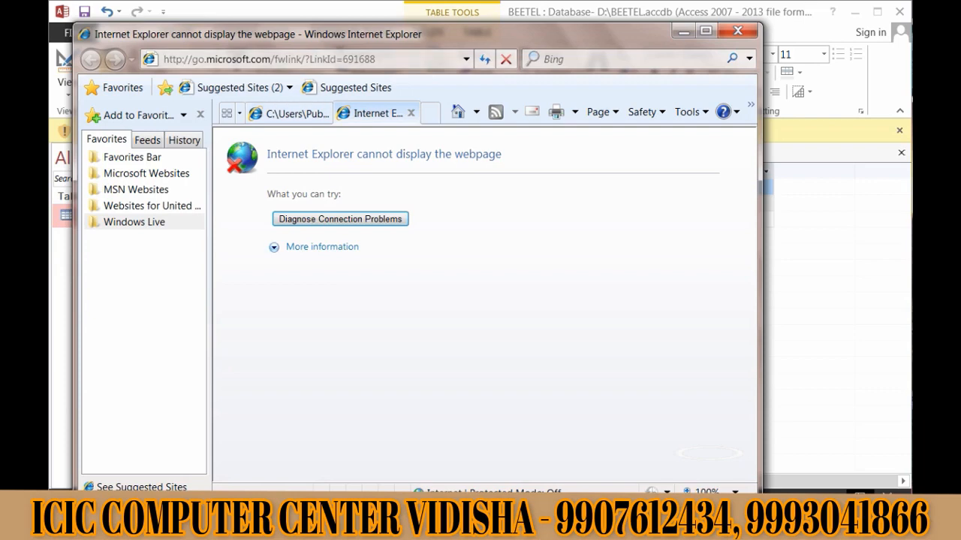
left_click(738, 31)
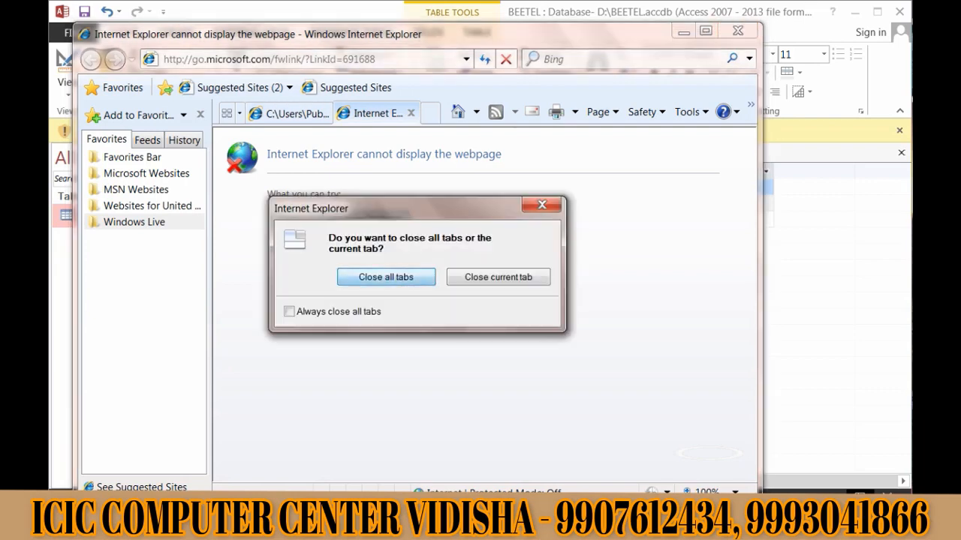
left_click(386, 277)
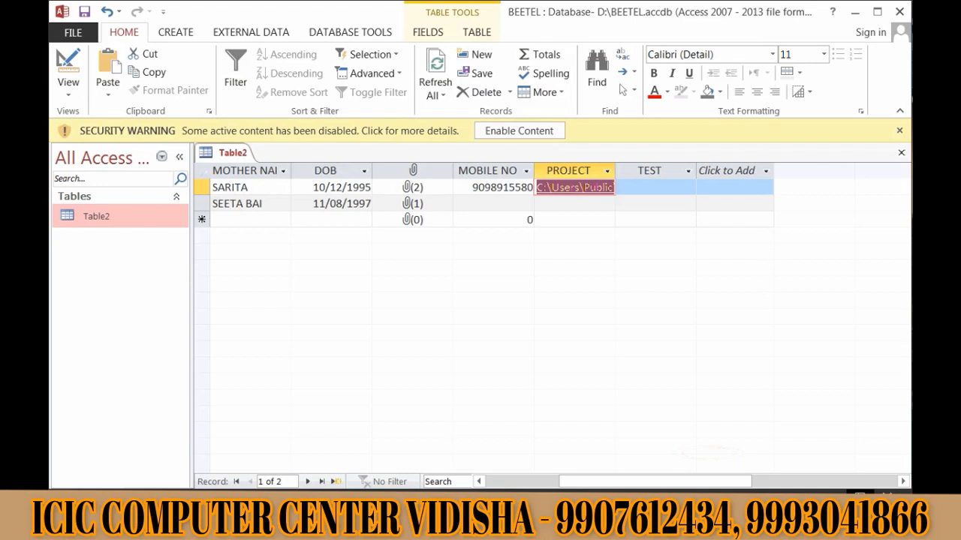
left_click(655, 187)
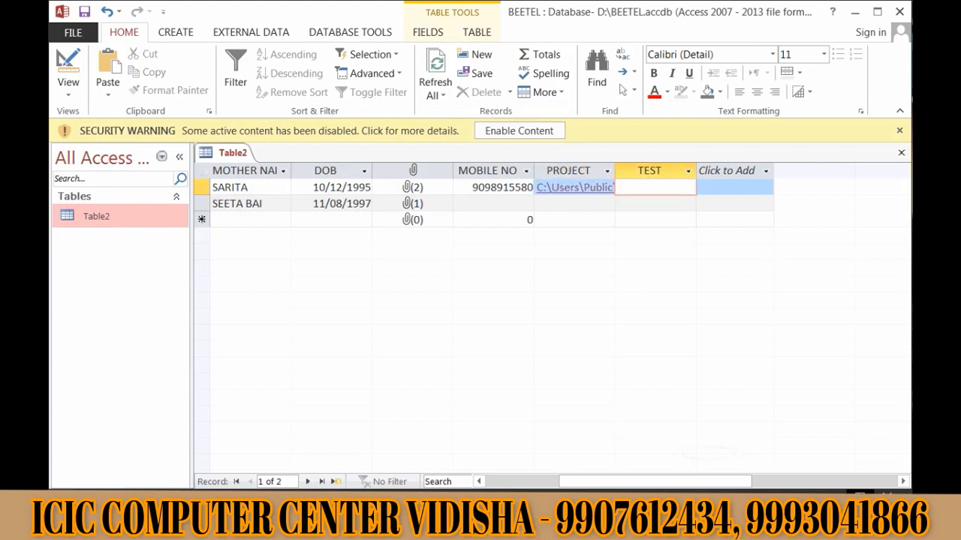
left_click(574, 203)
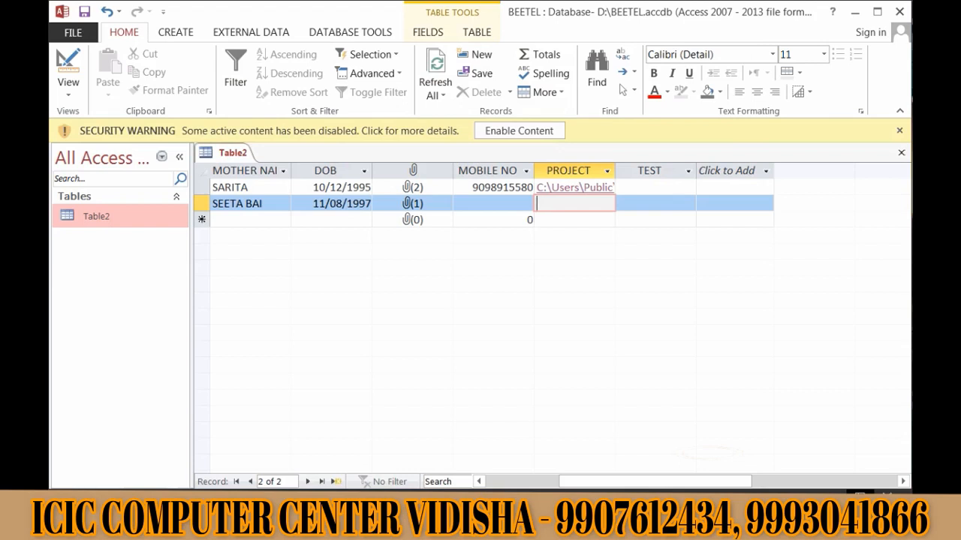
left_click(655, 187)
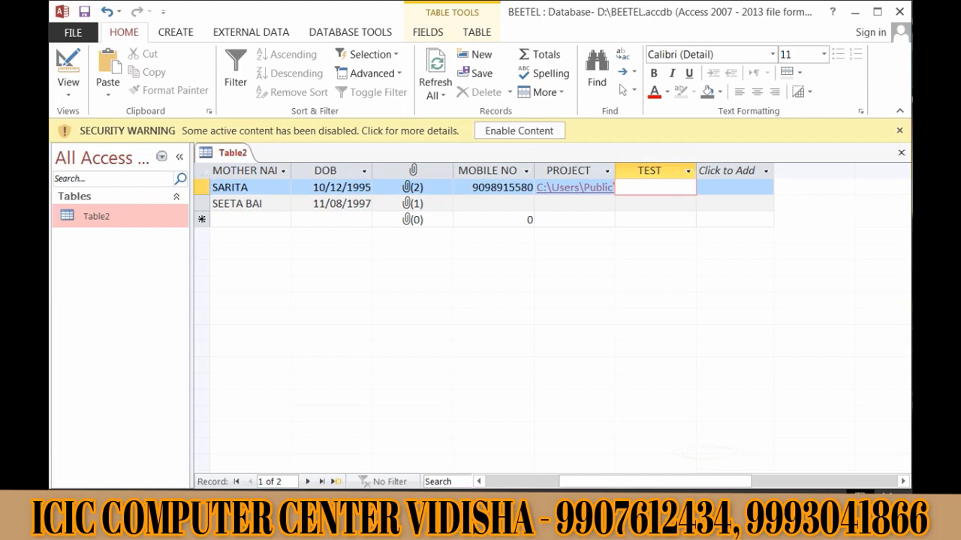
- Choose Insert Object from the first record's TEST cell context menu
right_click(657, 188)
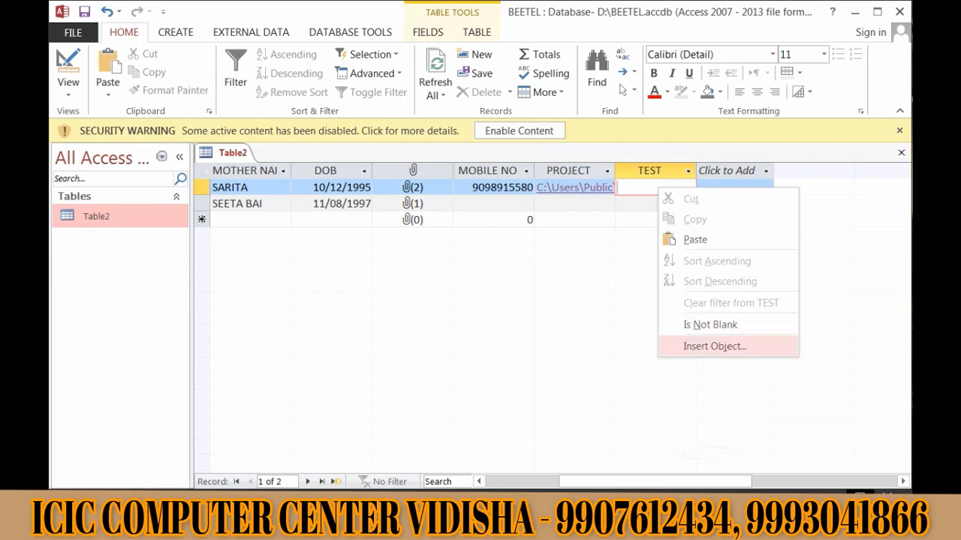
left_click(714, 346)
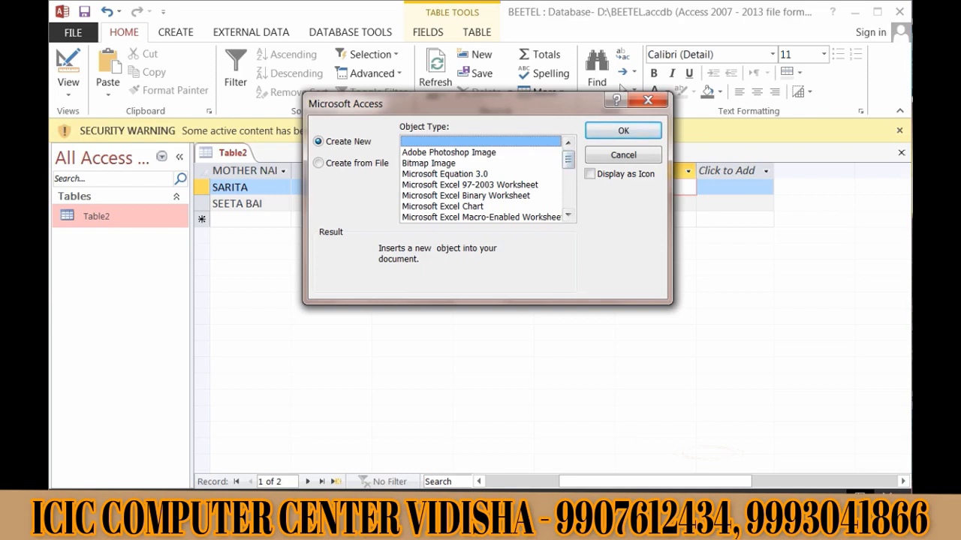
- Create a new Bitmap Image object for the TEST field from the Object Type list
left_click(448, 152)
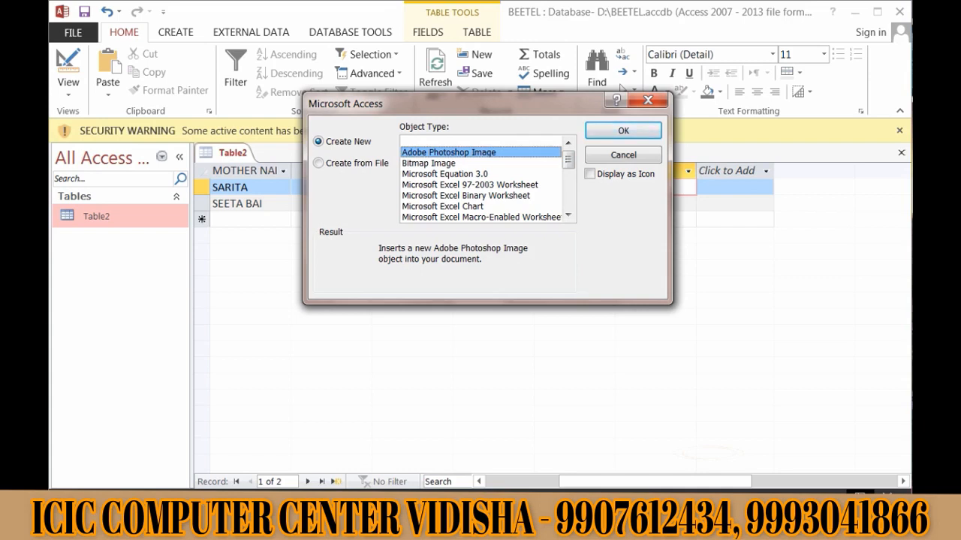
scroll(480, 180, "down", 5)
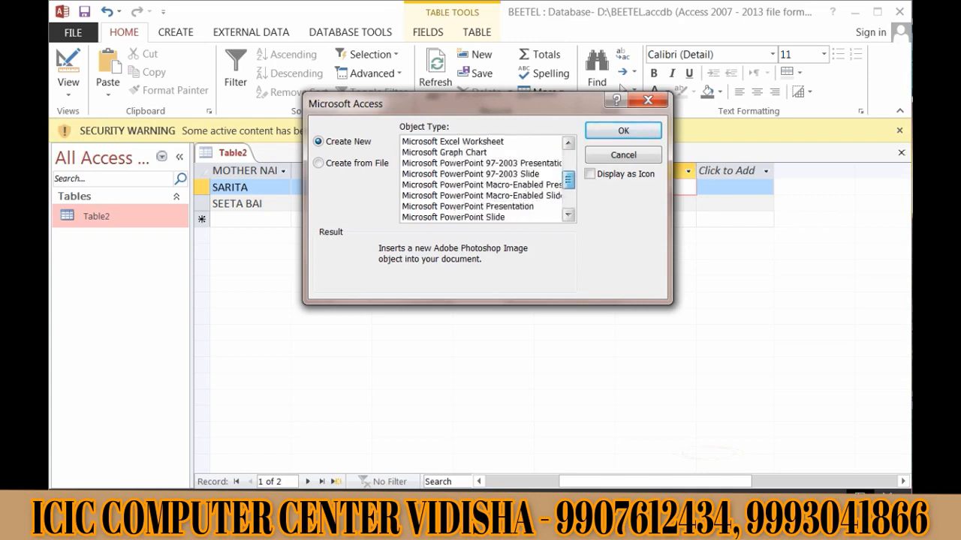
scroll(481, 180, "up", 5)
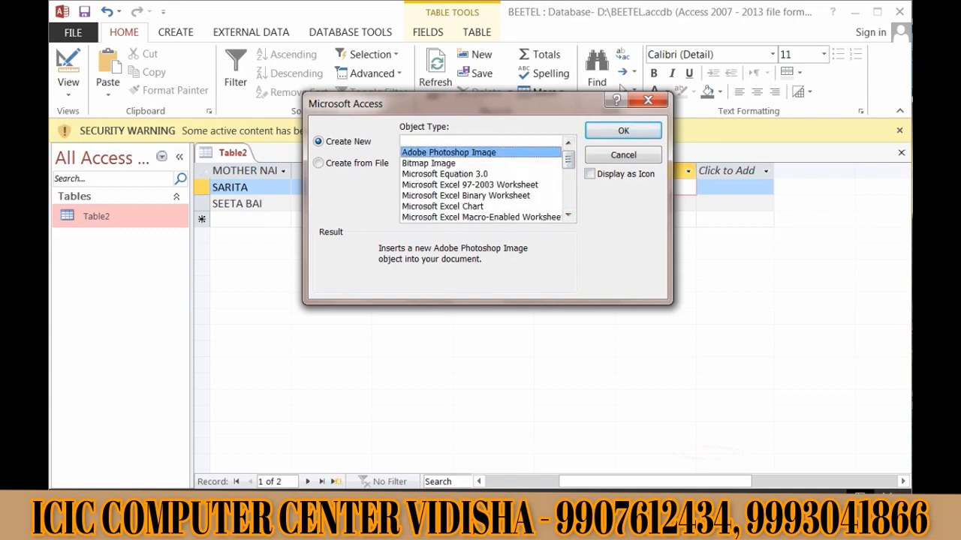
key("Down")
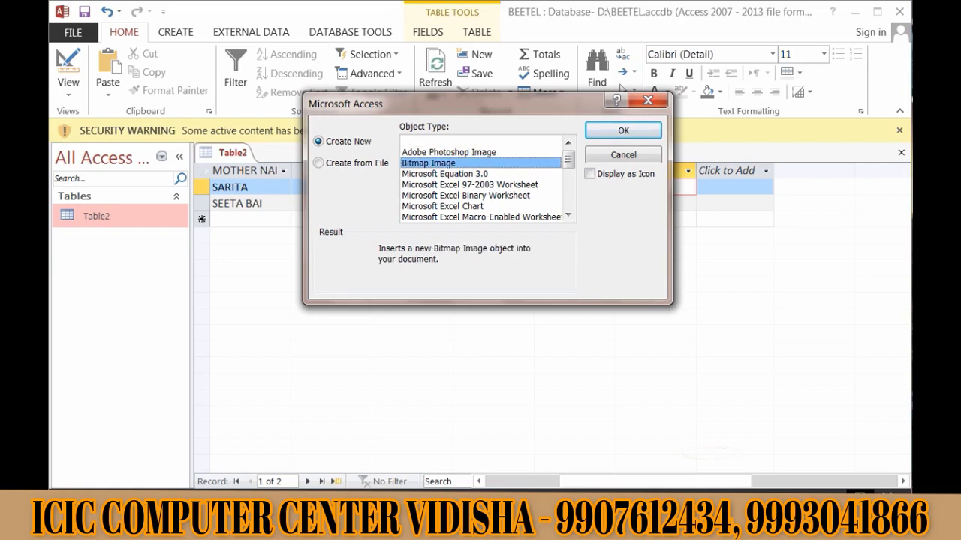
key("Up")
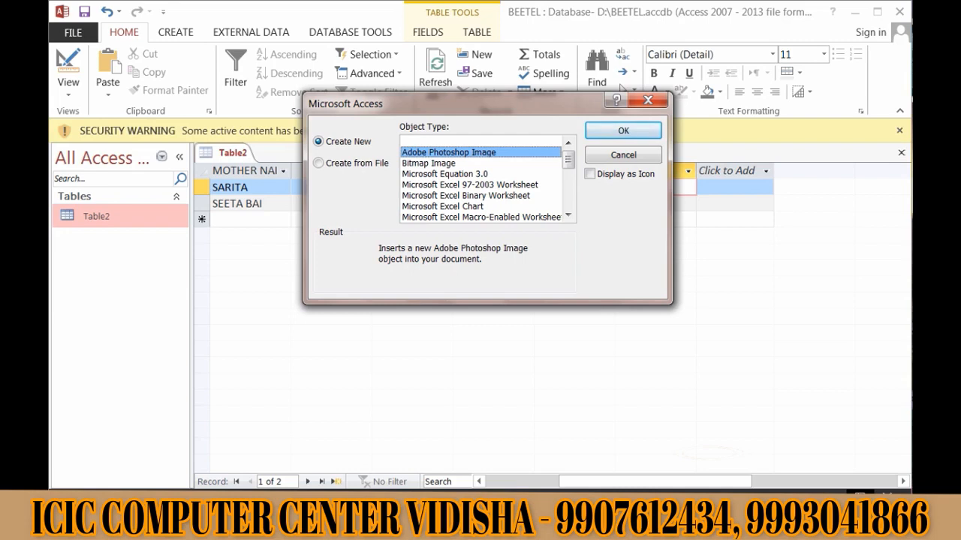
left_click(429, 162)
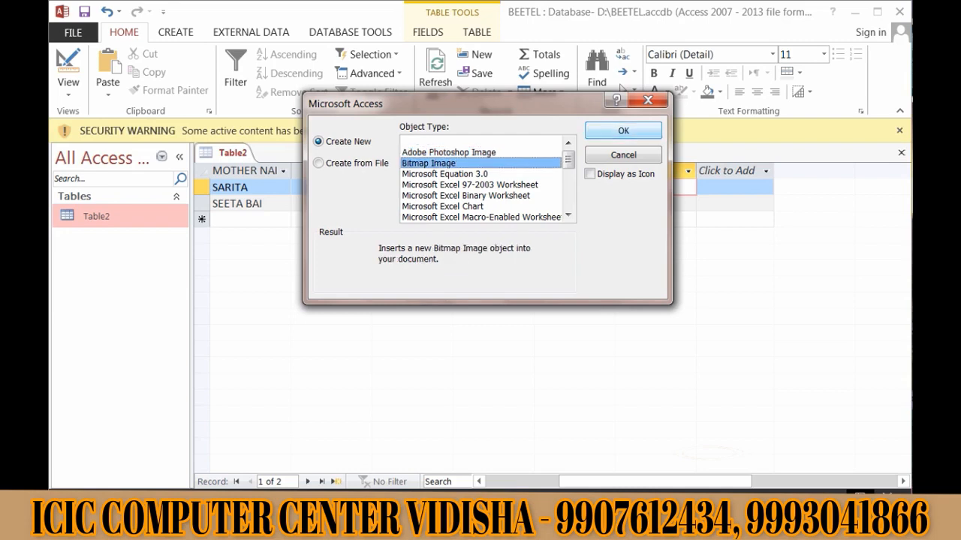
left_click(623, 131)
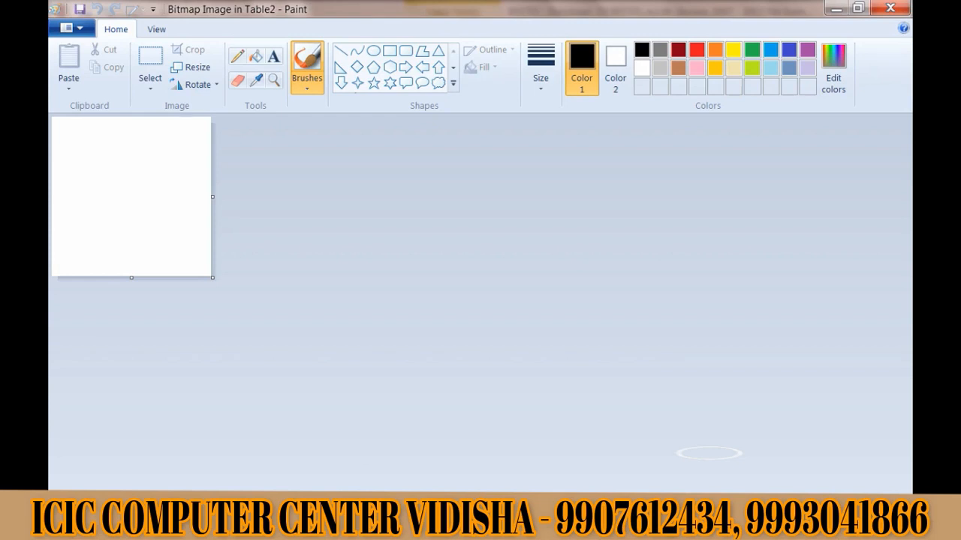
- Enlarge the Paint canvas, draw one large and two small six-point stars, then close Paint
left_click_drag(212, 278, 898, 492)
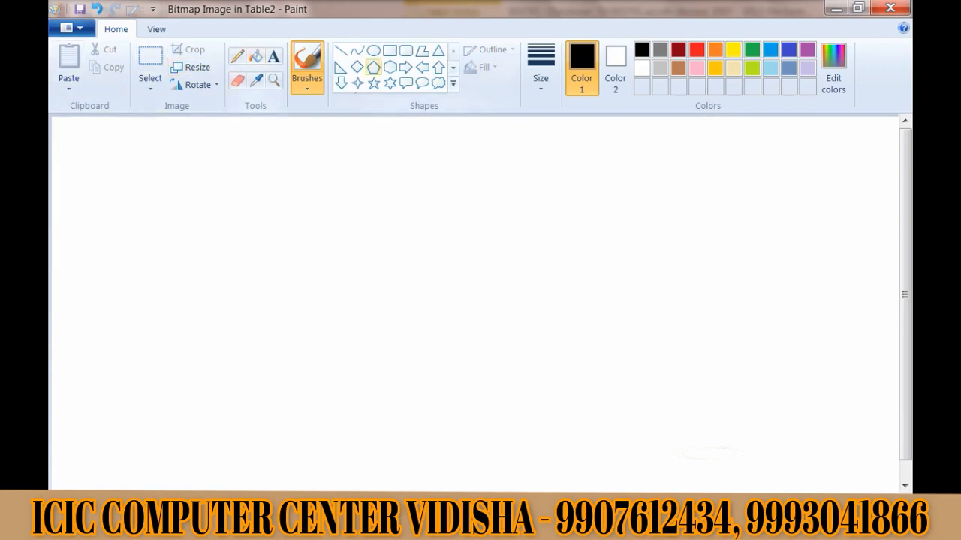
left_click(389, 50)
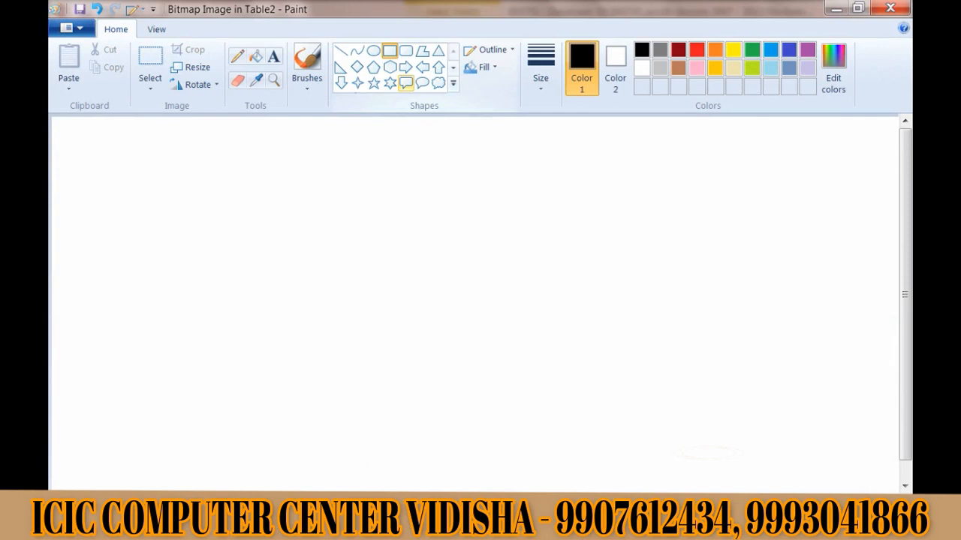
left_click(390, 83)
left_click_drag(290, 215, 396, 327)
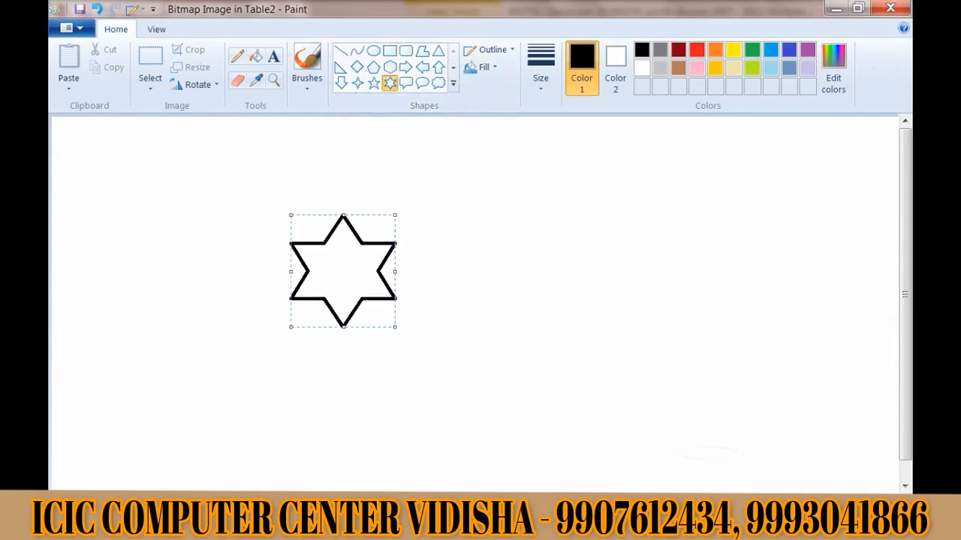
left_click_drag(475, 192, 513, 225)
left_click_drag(501, 262, 554, 309)
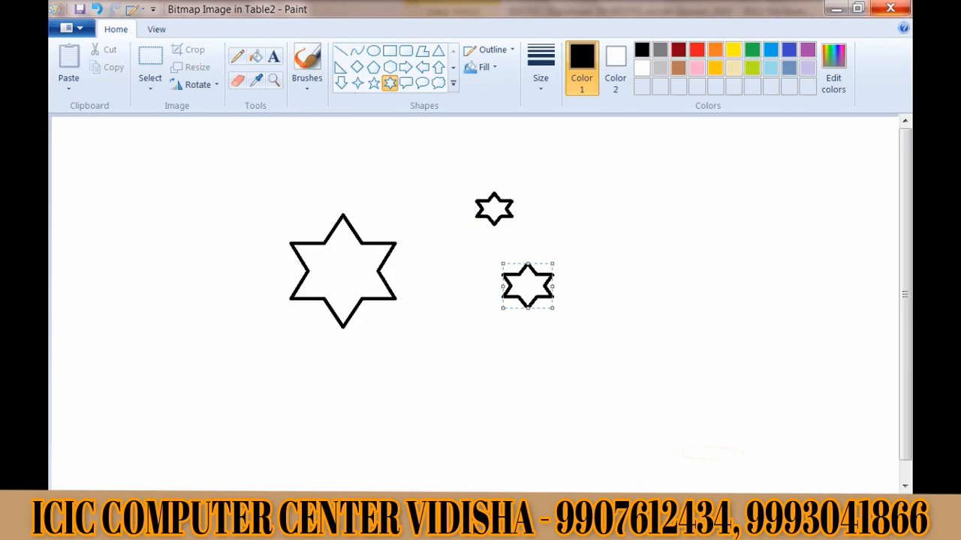
left_click(890, 9)
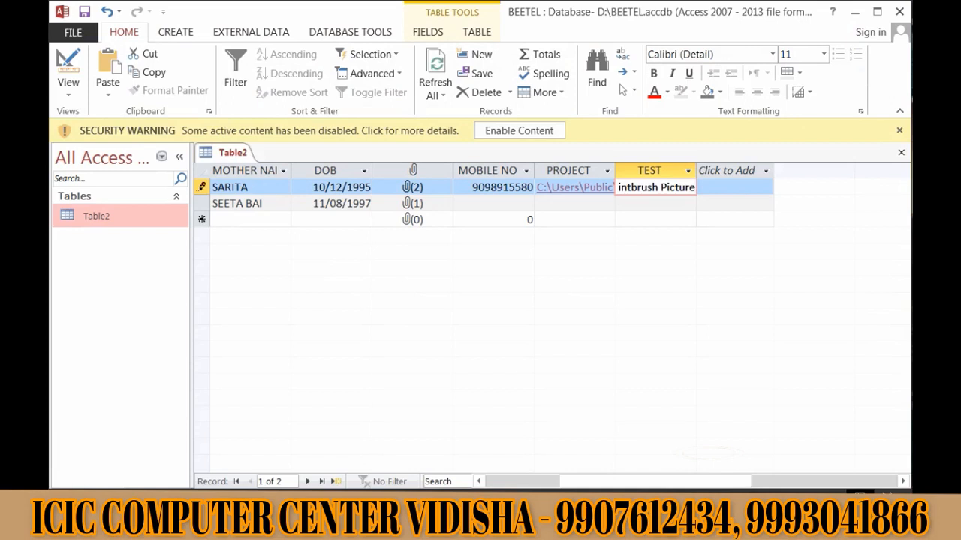
- Reopen the TEST field's stored Paintbrush picture in Paint
right_click(653, 186)
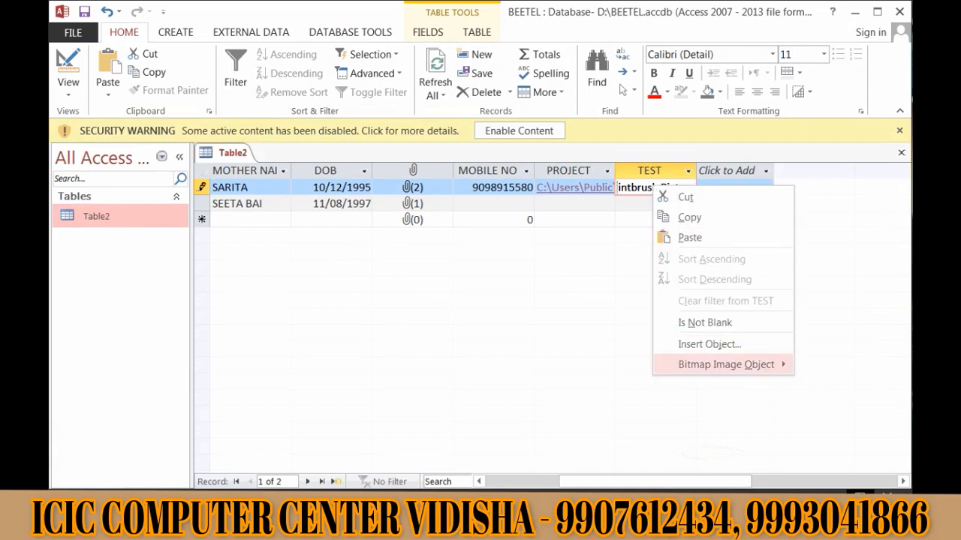
mouse_move(726, 365)
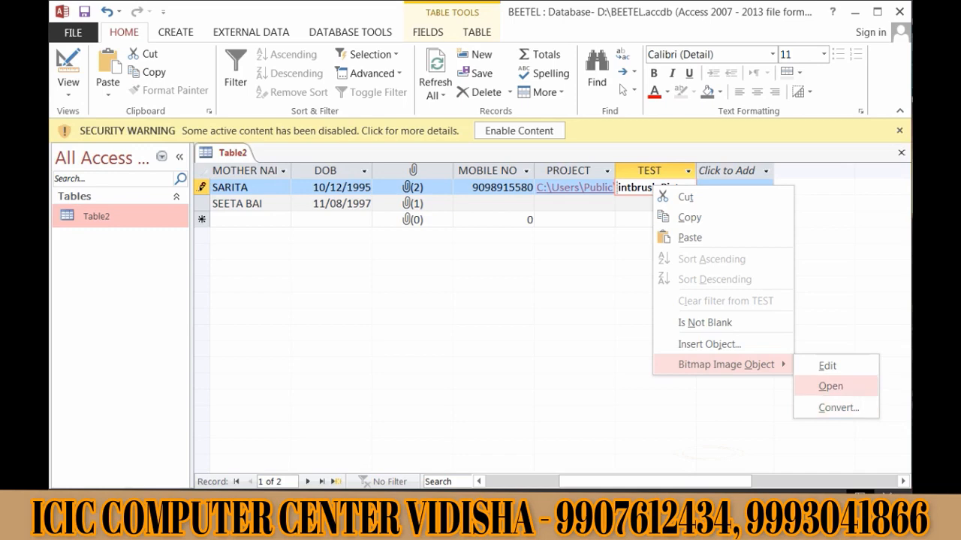
key("Return")
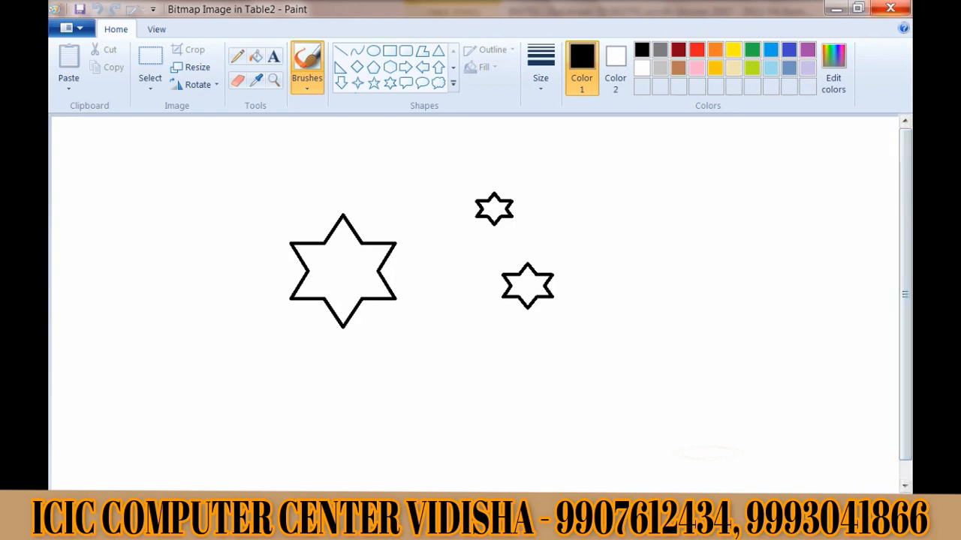
- Close Paint, scroll the datasheet back to the ID column, and open the View dropdown
left_click(890, 9)
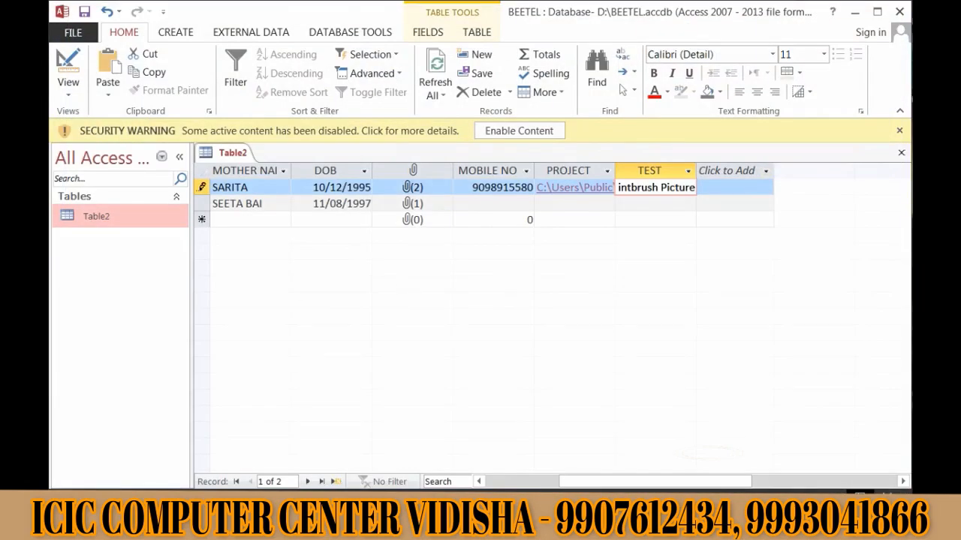
left_click_drag(655, 482, 583, 482)
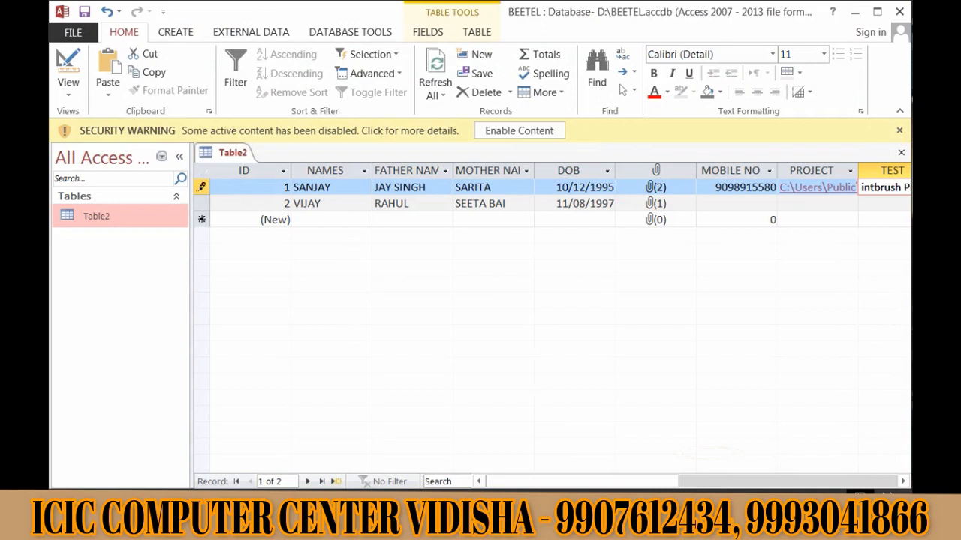
left_click(68, 89)
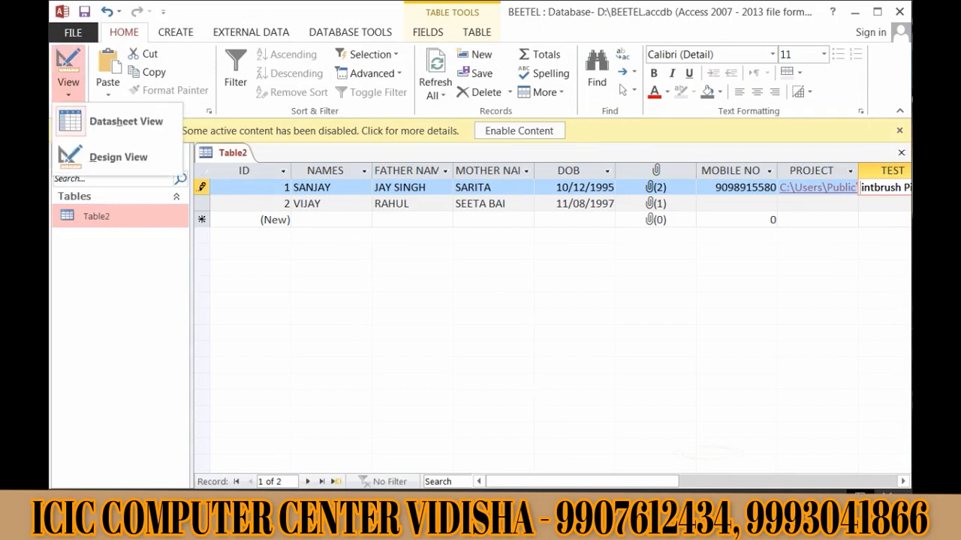
- Switch Table2 to Design View and select the DOB field to show its properties
left_click(118, 157)
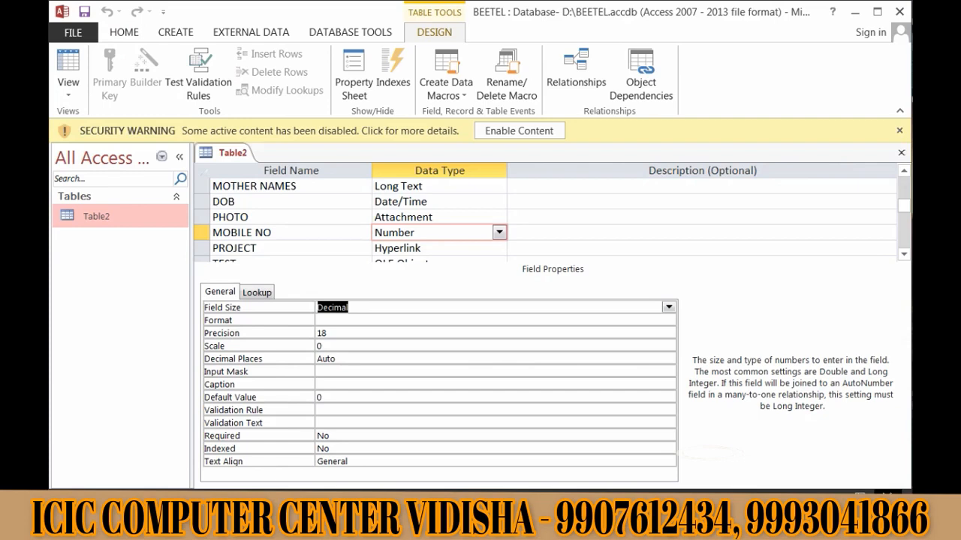
left_click(667, 321)
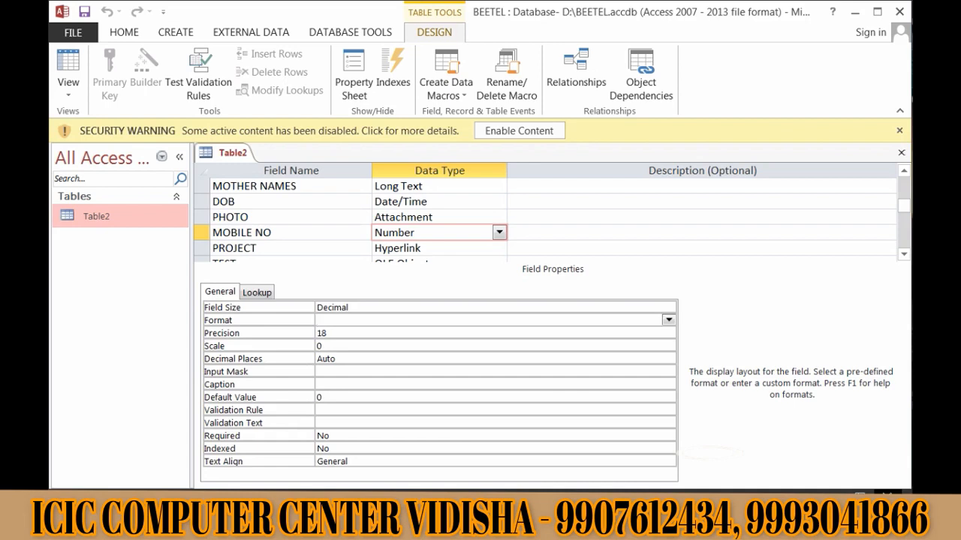
left_click(498, 202)
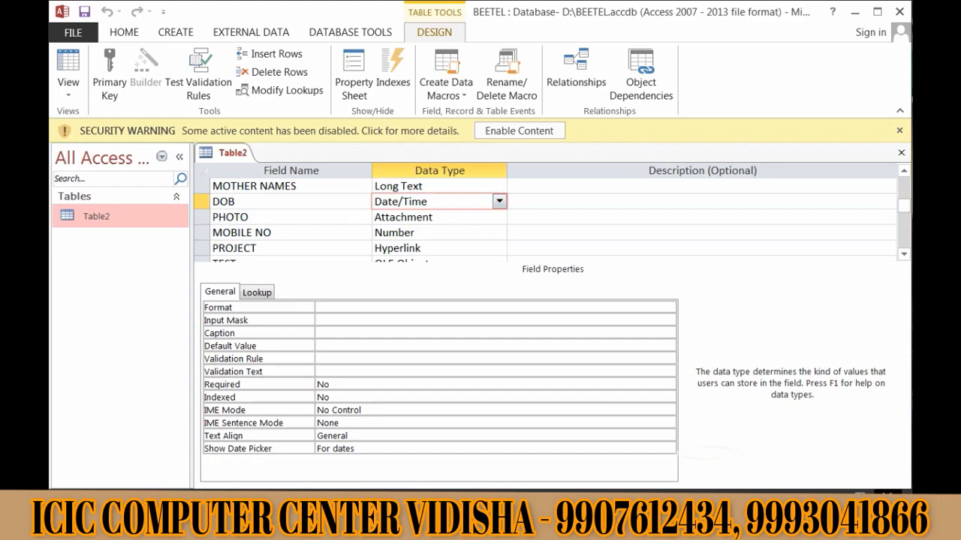
- Change the DOB field's Format property from General Date to Medium Date
left_click(480, 308)
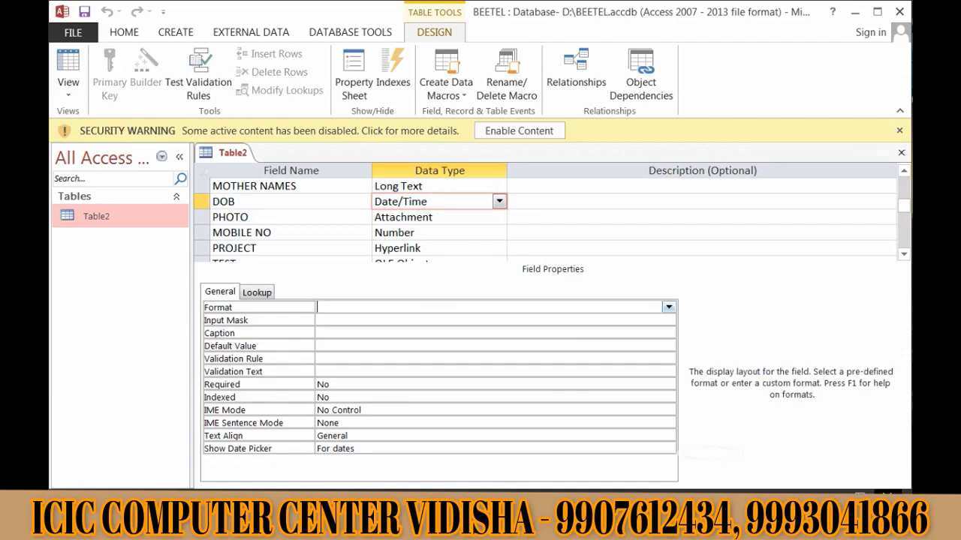
left_click(669, 307)
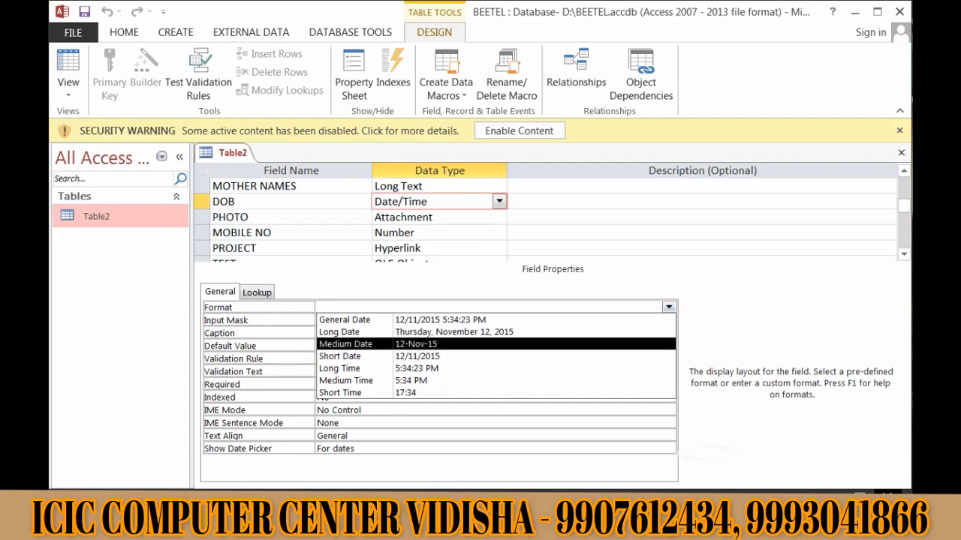
key("Down")
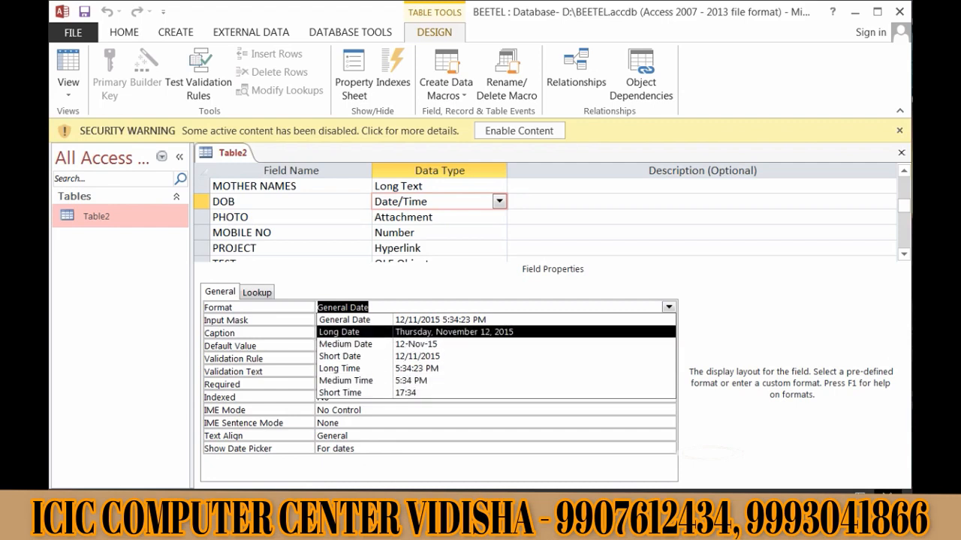
left_click(345, 343)
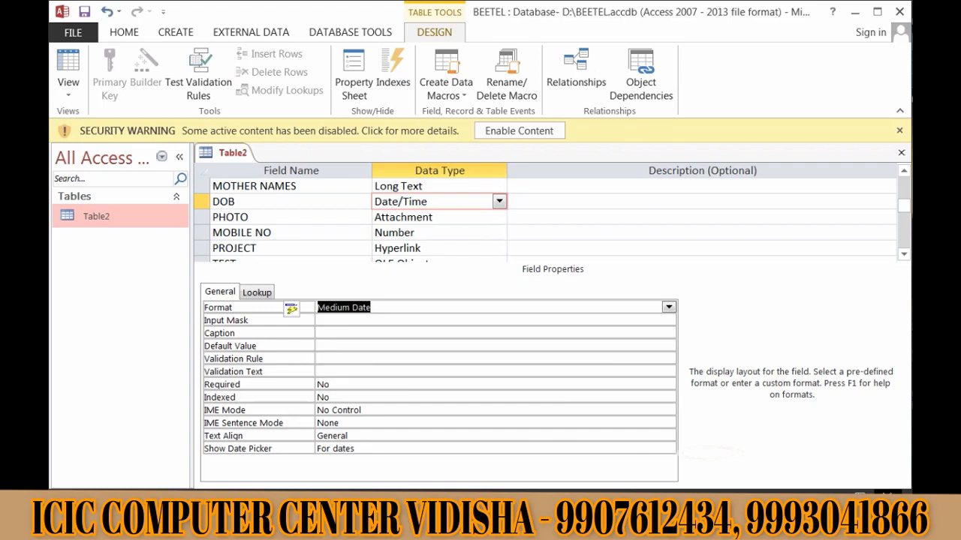
left_click(69, 84)
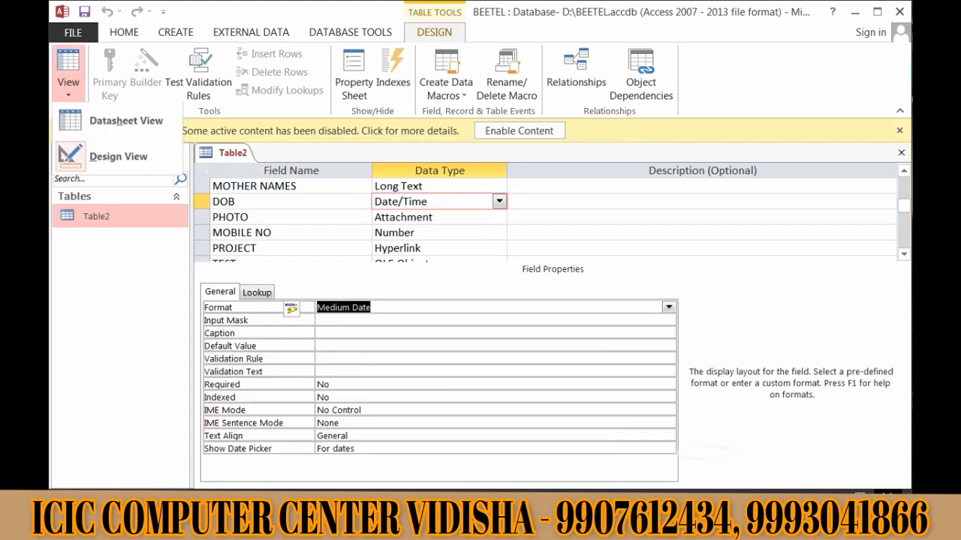
left_click(125, 121)
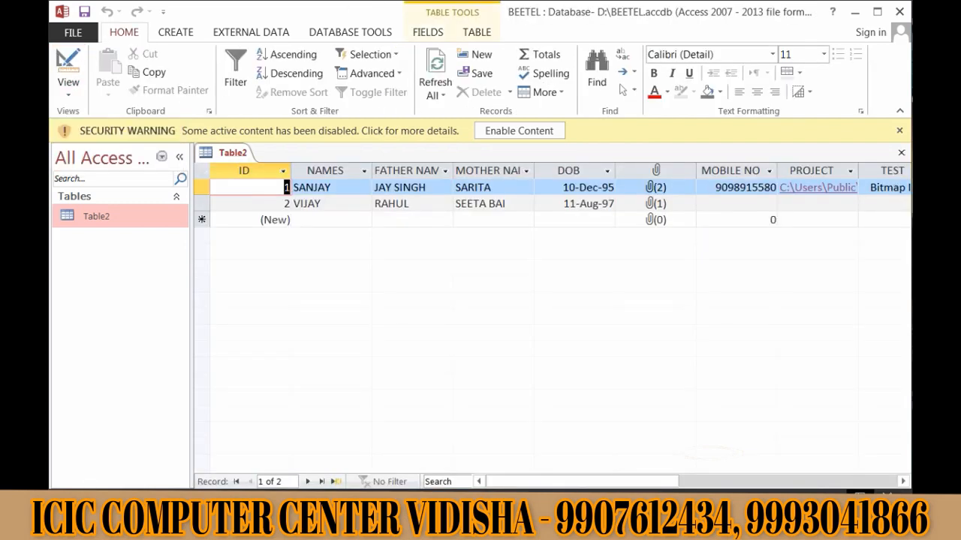
left_click_drag(562, 187, 616, 188)
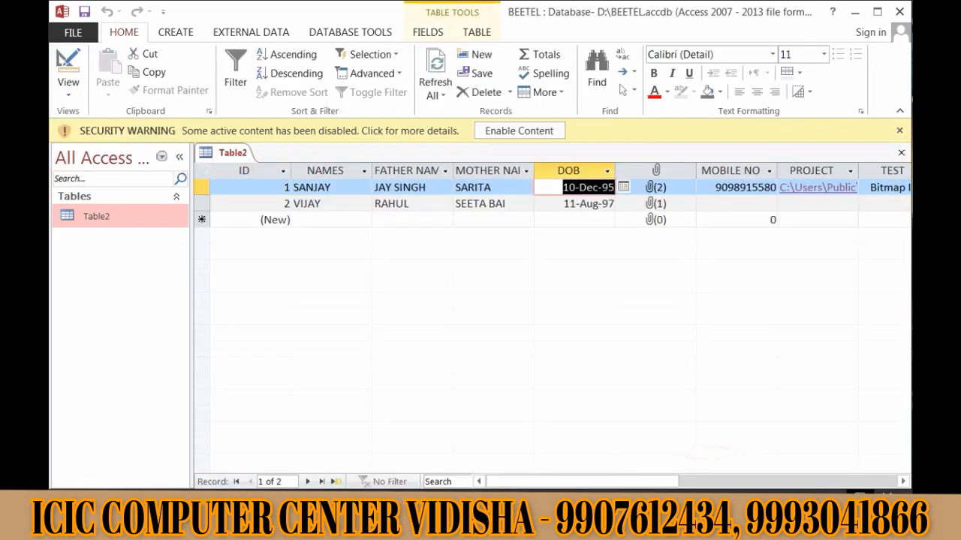
left_click_drag(563, 203, 615, 204)
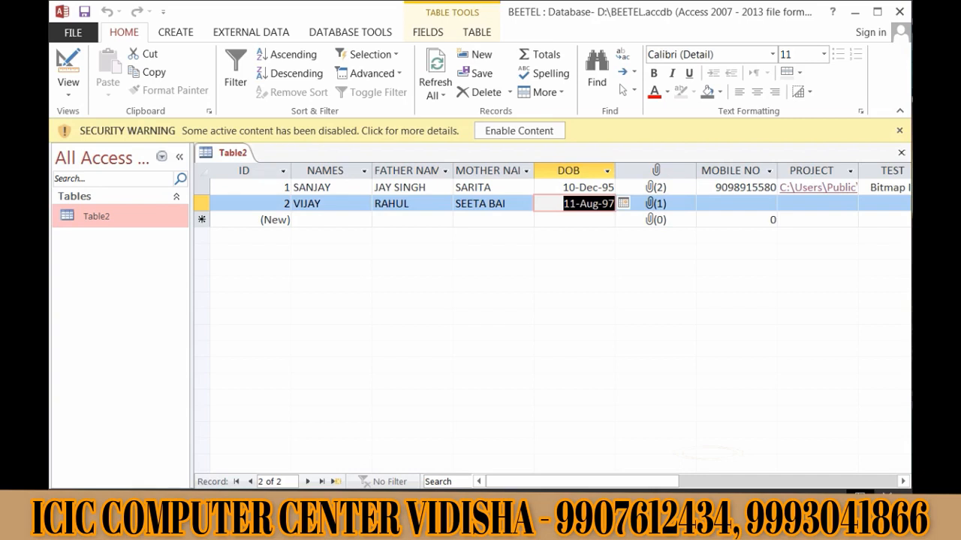
left_click(68, 88)
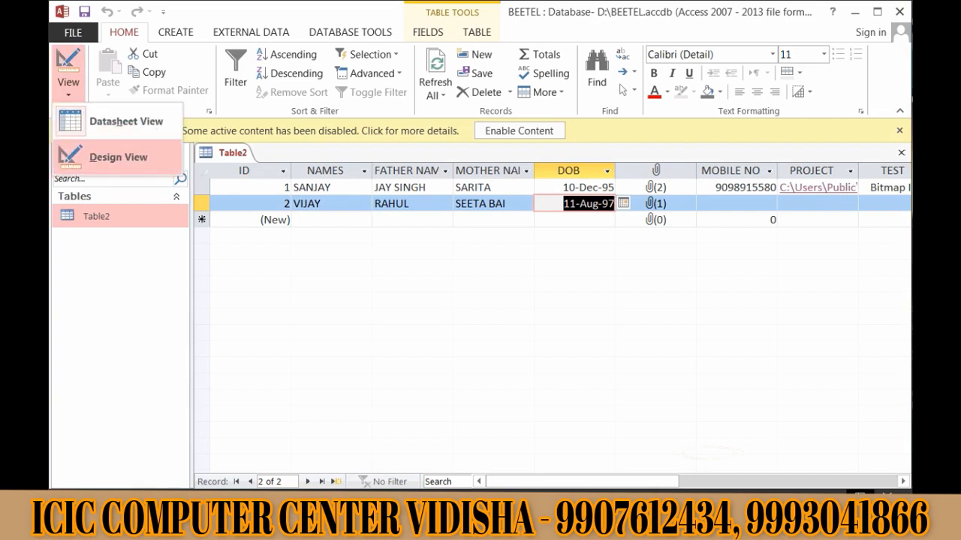
left_click(118, 156)
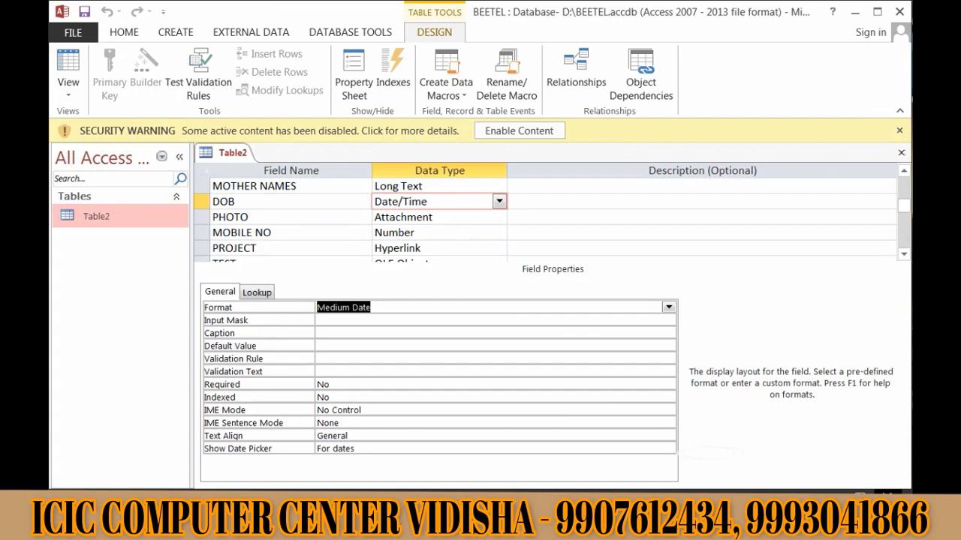
left_click(331, 346)
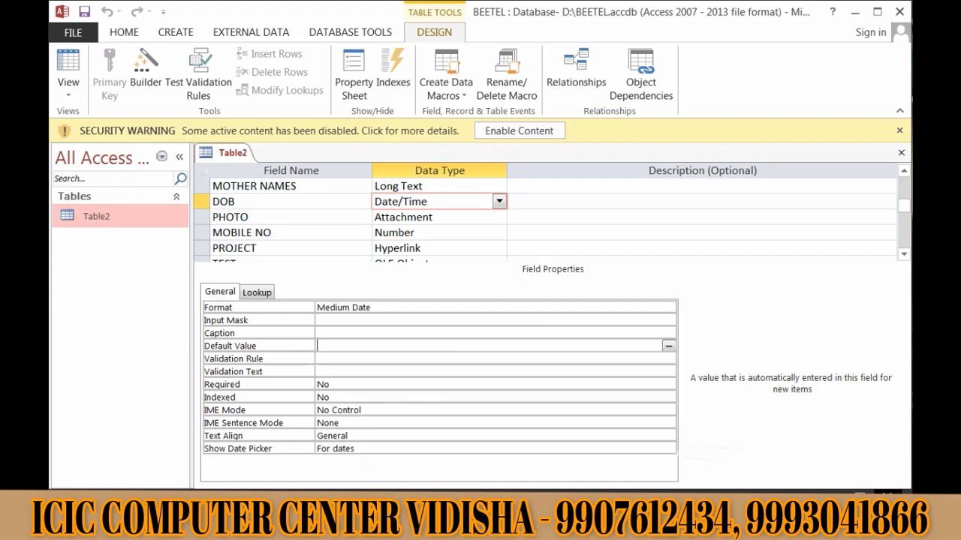
left_click(318, 334)
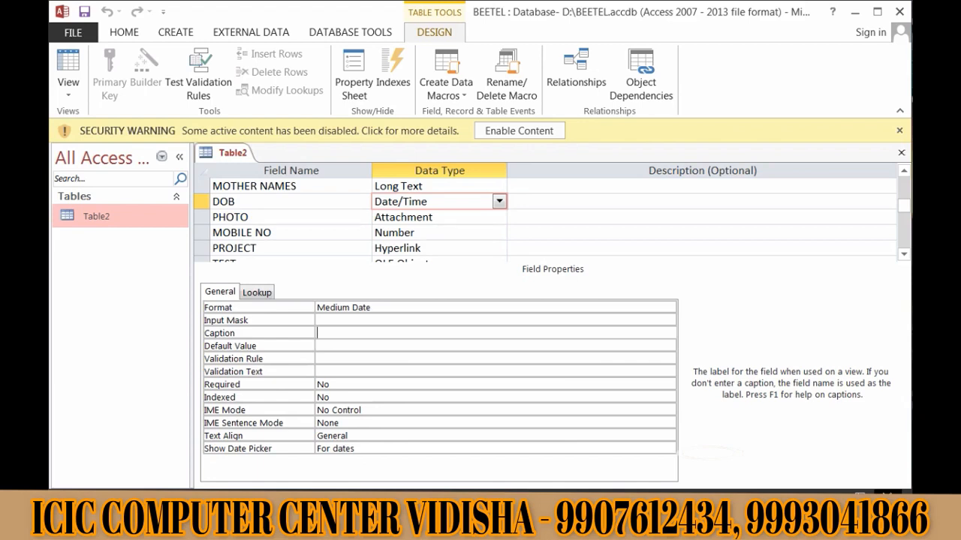
left_click(291, 217)
- Add a CITY field below TEST with the Long Text data type
scroll(291, 217, "down", 1)
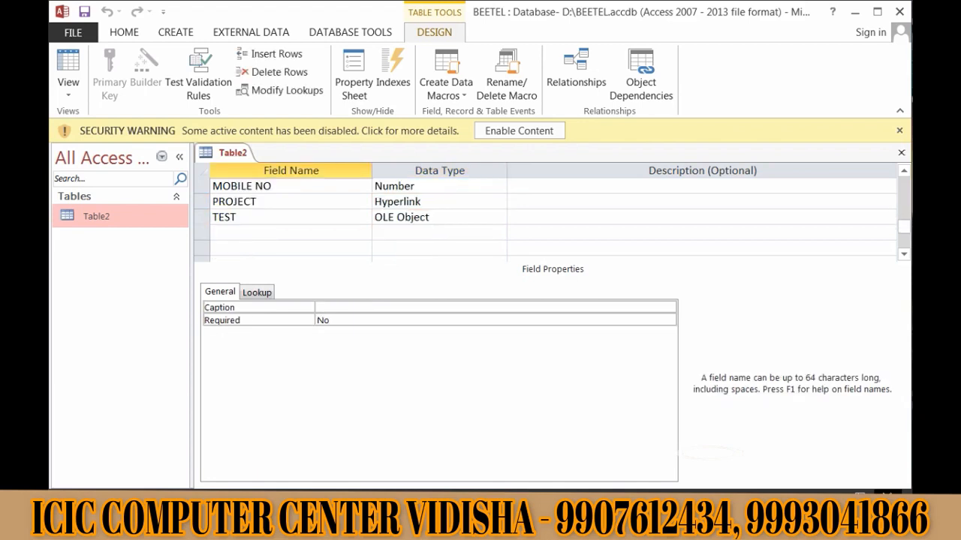
left_click(291, 232)
type("CITY")
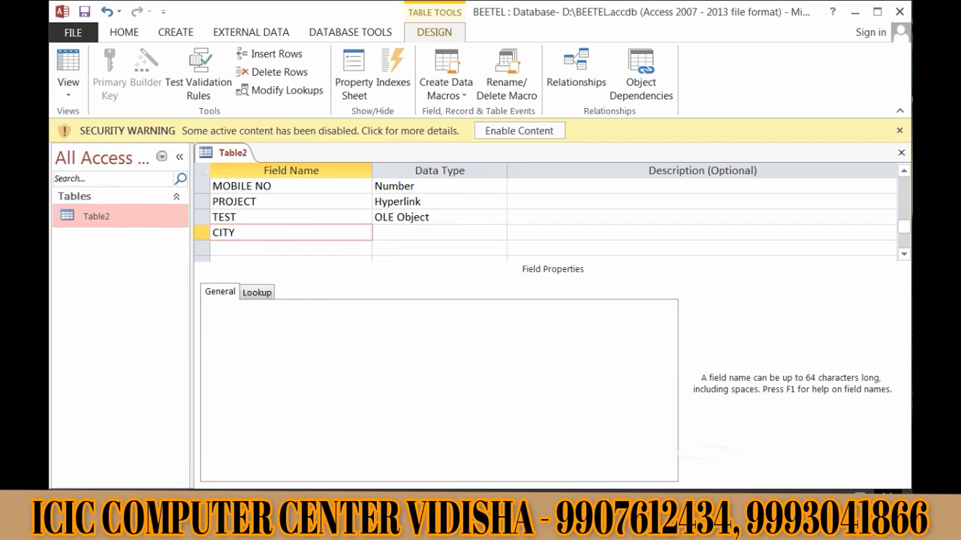
key("Tab")
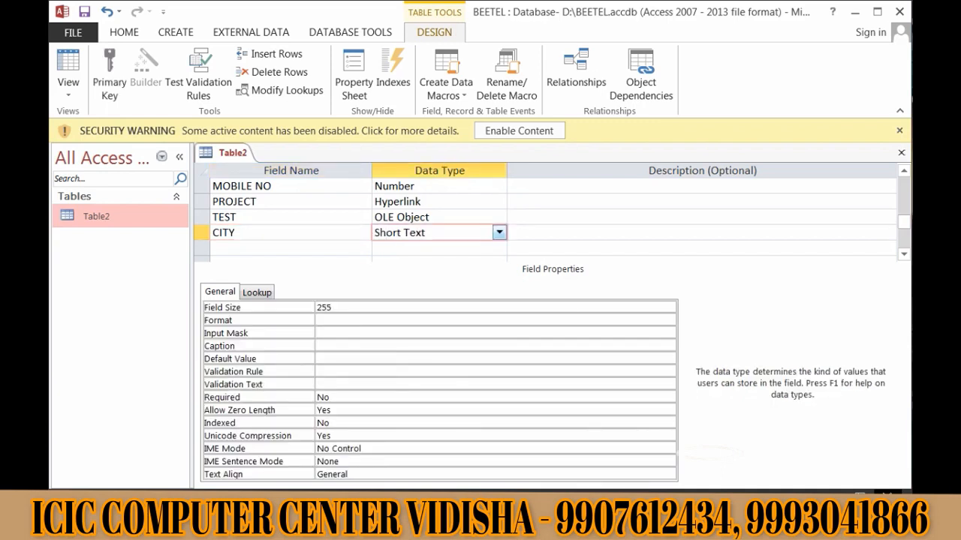
key("alt+Down")
key("Down")
key("Return")
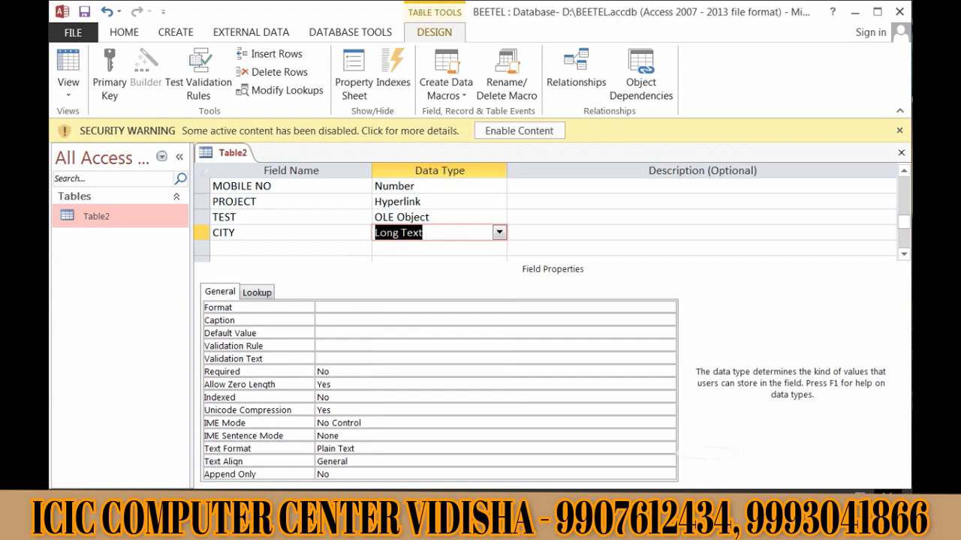
- Give CITY the default value VIDISHA, save, and switch to Datasheet View
left_click(375, 333)
type("VI")
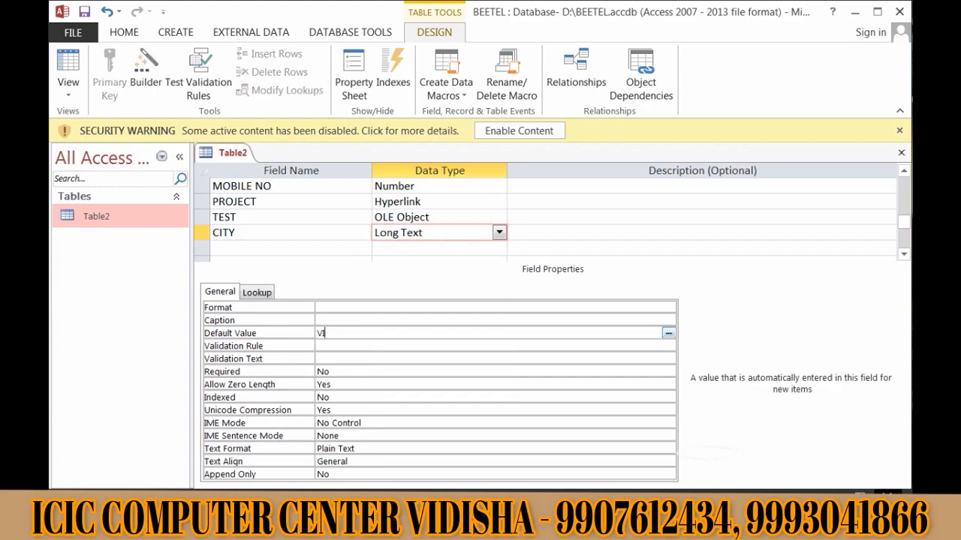
type("DISHA")
key("ctrl+s")
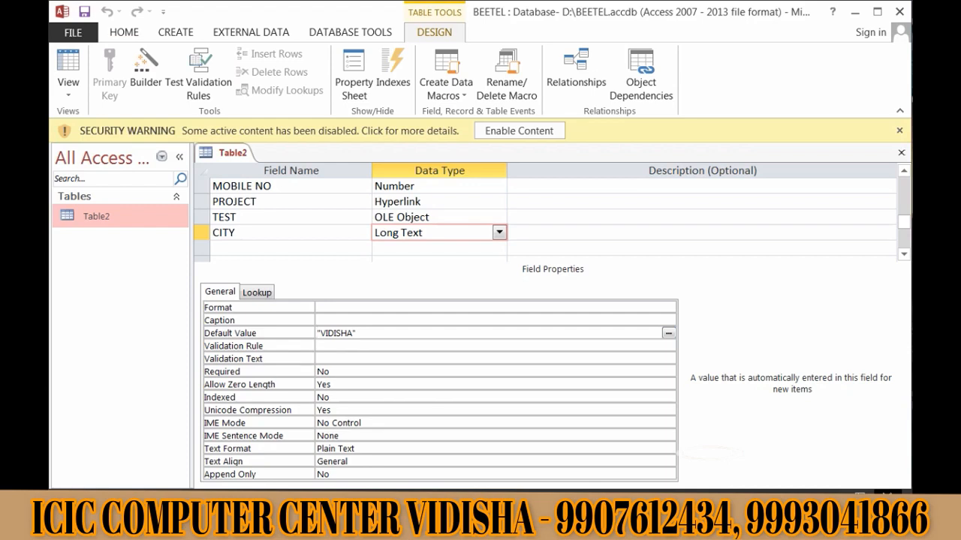
left_click(68, 88)
left_click(124, 121)
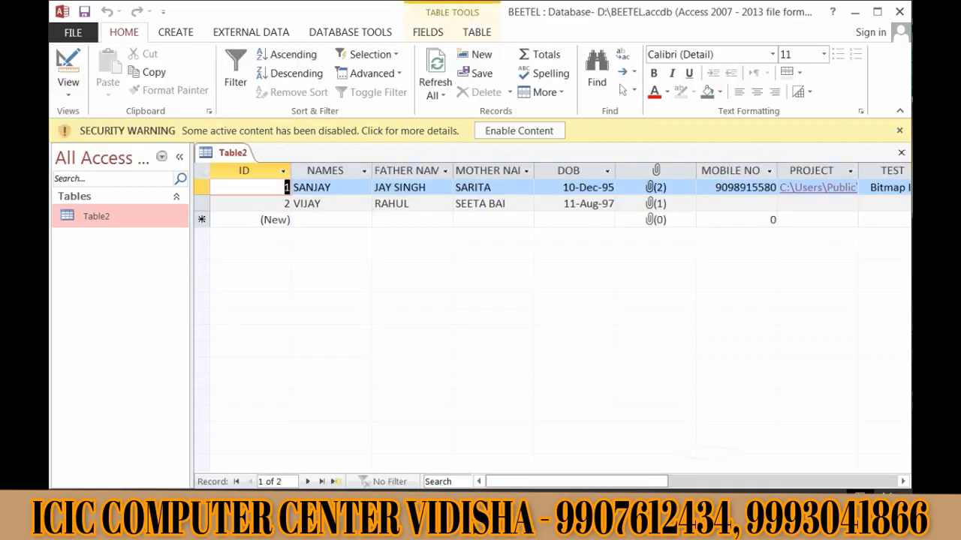
left_click_drag(572, 481, 664, 481)
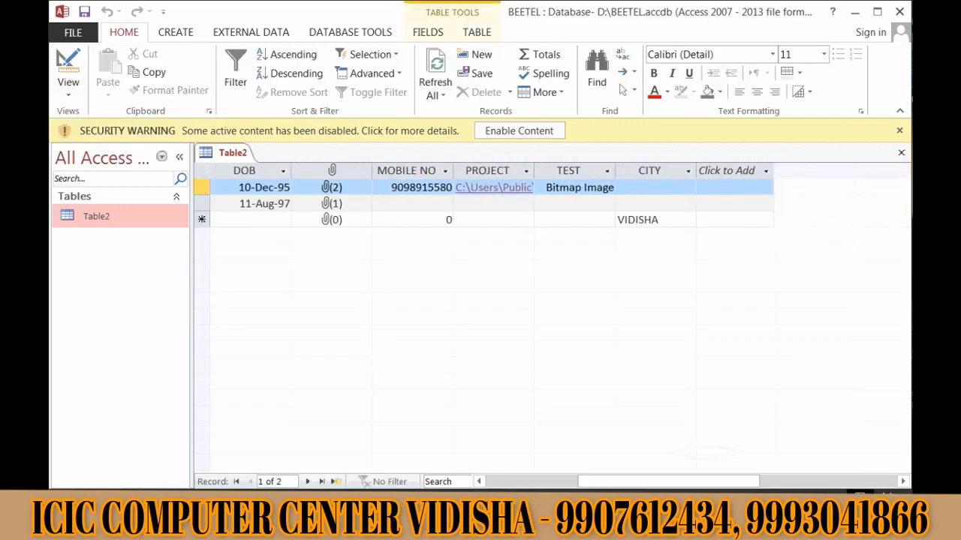
left_click(655, 188)
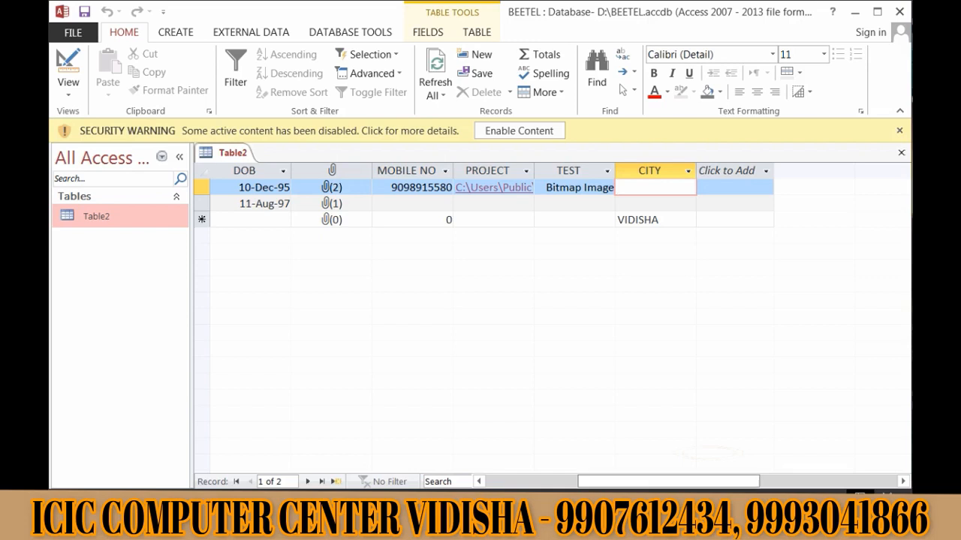
left_click_drag(668, 481, 576, 481)
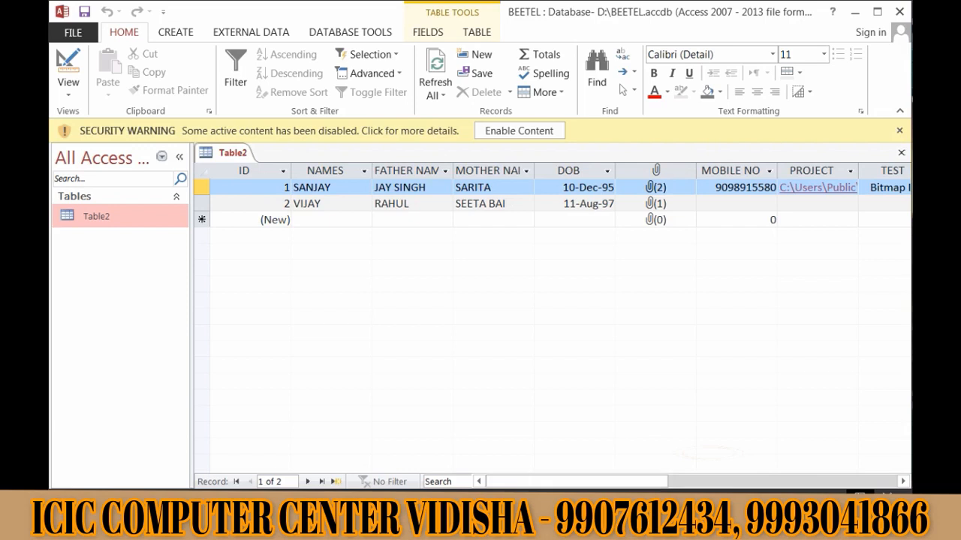
left_click_drag(577, 481, 691, 482)
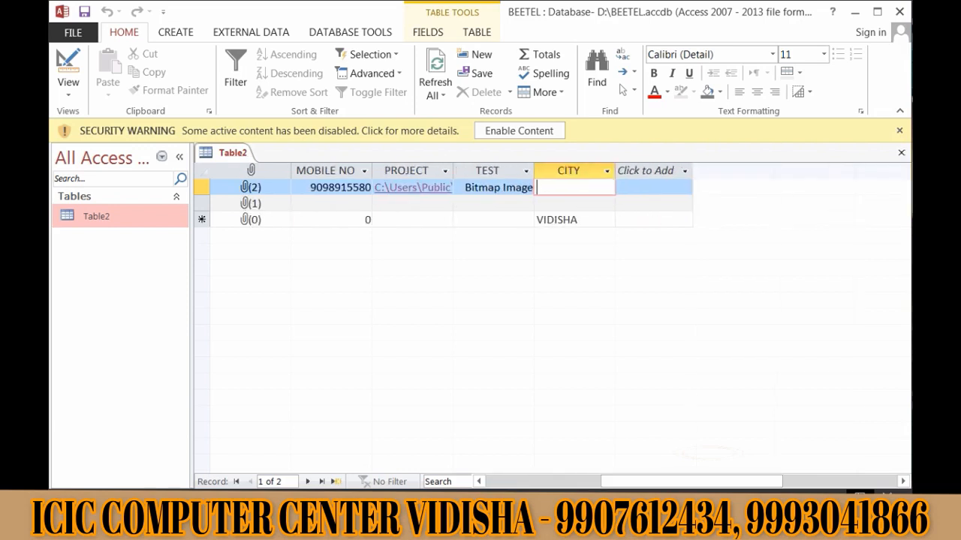
left_click_drag(691, 481, 576, 481)
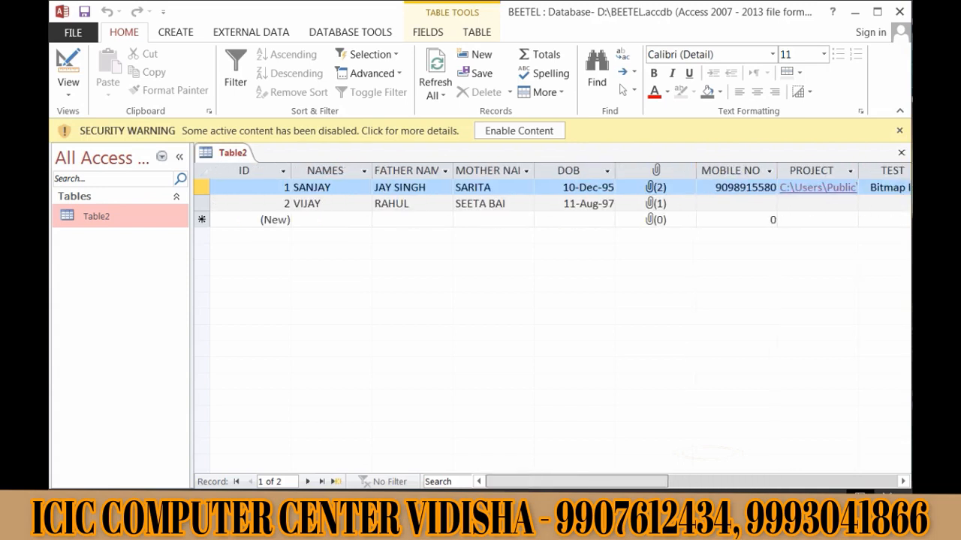
left_click(331, 220)
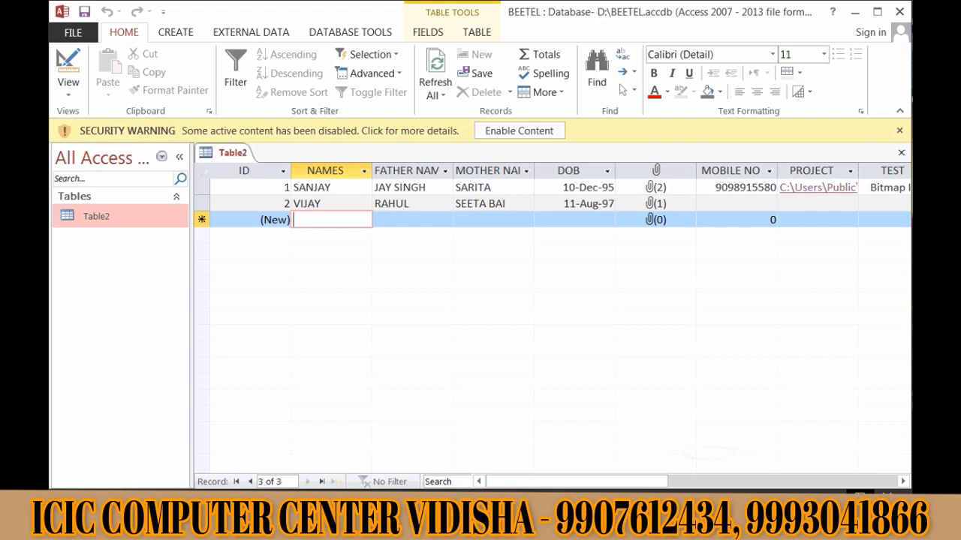
key("Tab")
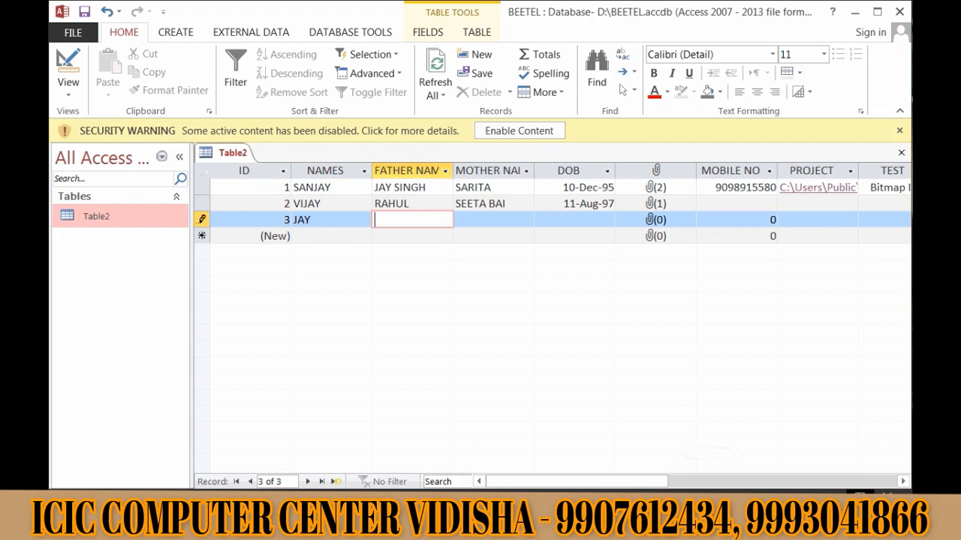
key("Tab")
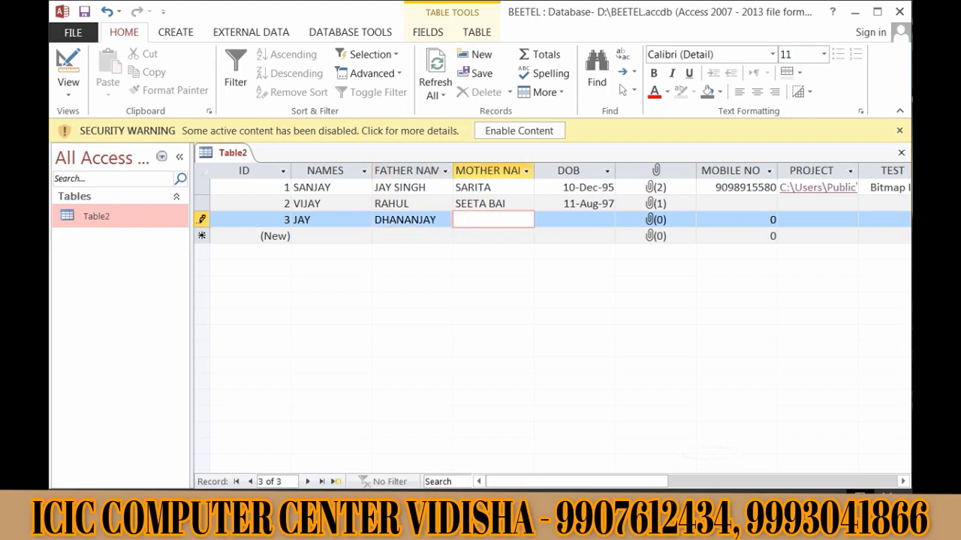
key("Tab")
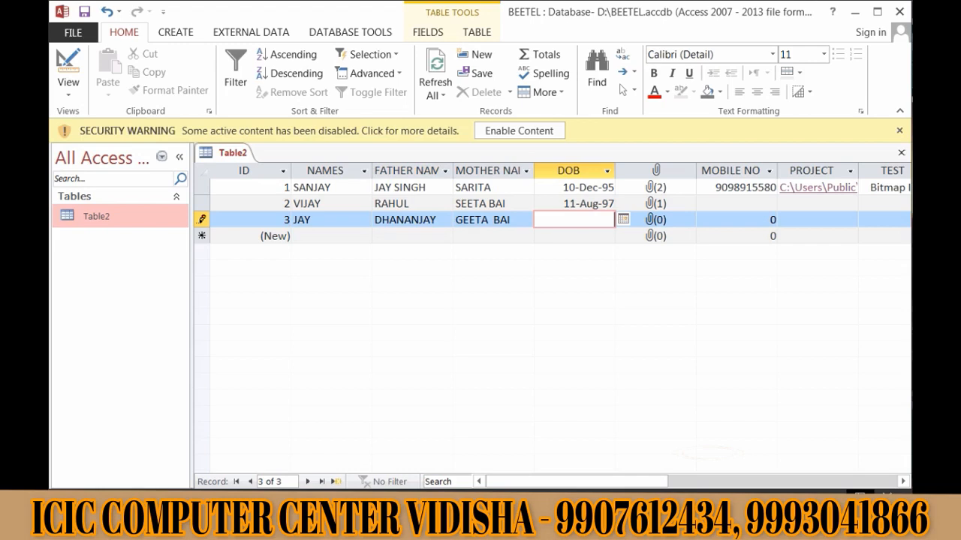
type("18/12/1996")
key("Tab")
key("Tab")
key("Tab")
key("Tab")
key("Tab")
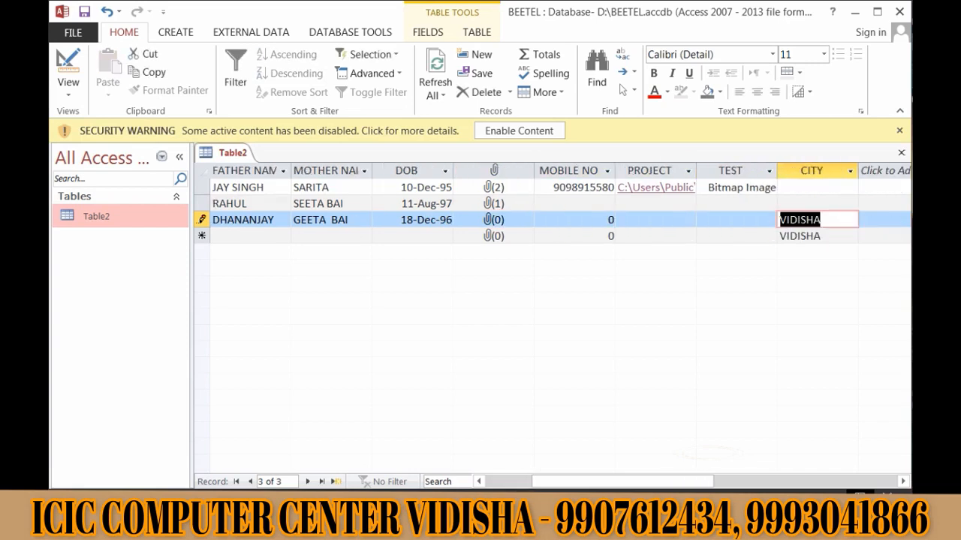
key("Tab")
key("Tab")
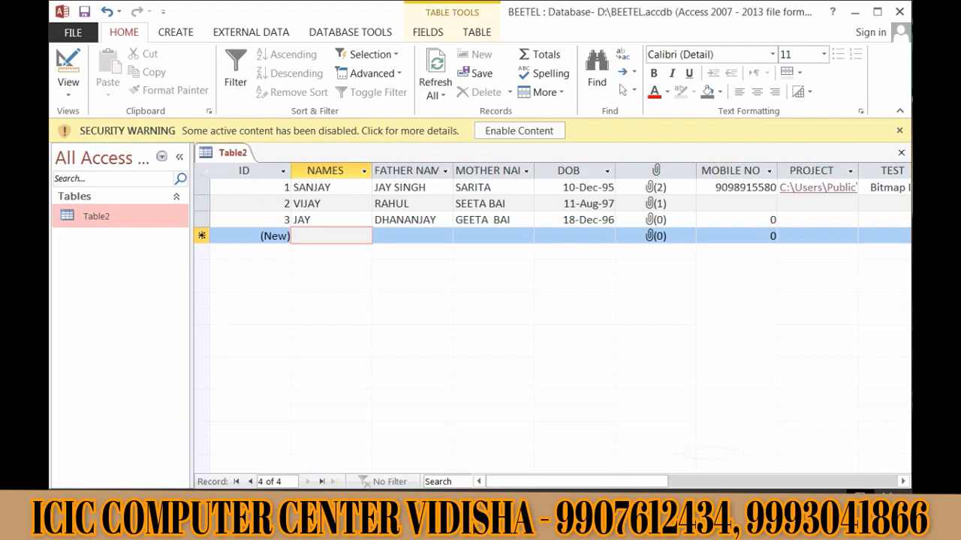
type("ROHIT")
key("Tab")
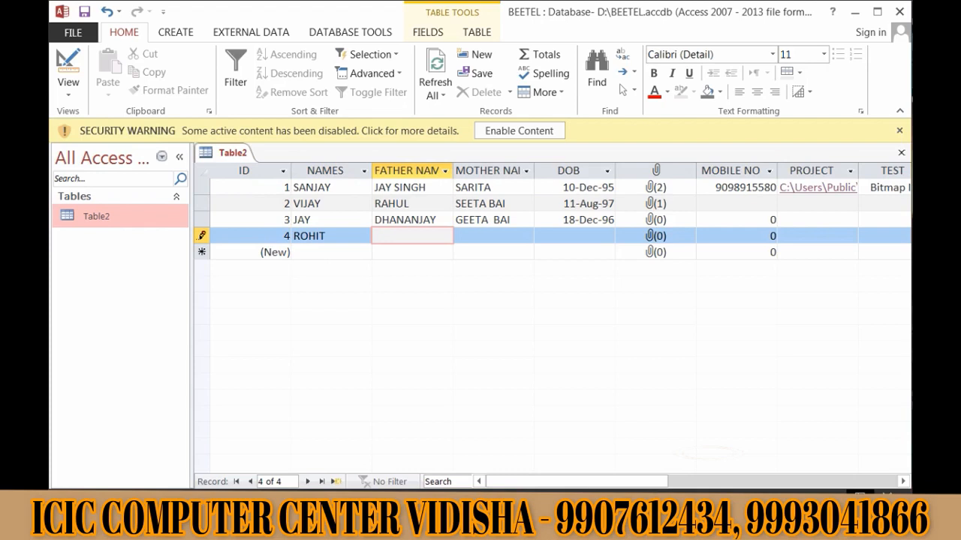
key("Tab")
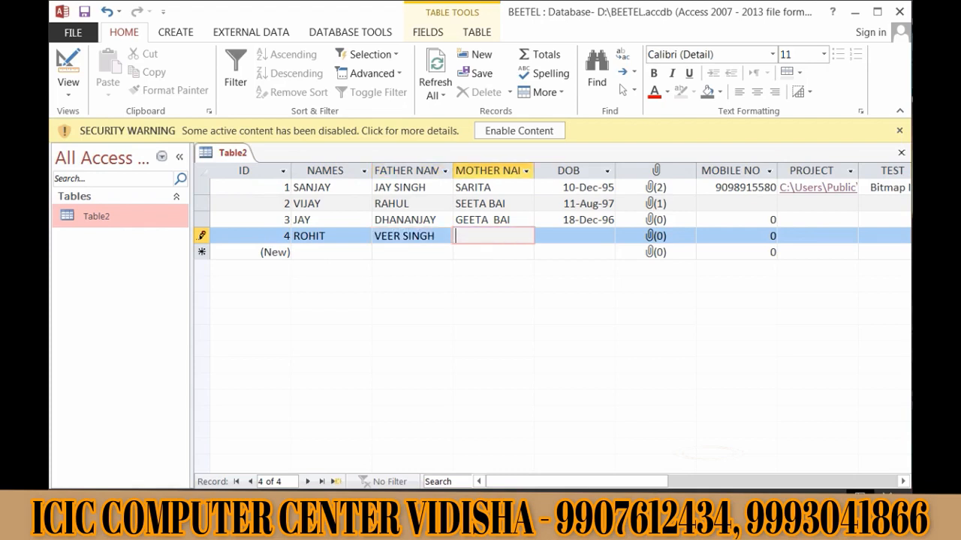
key("Tab")
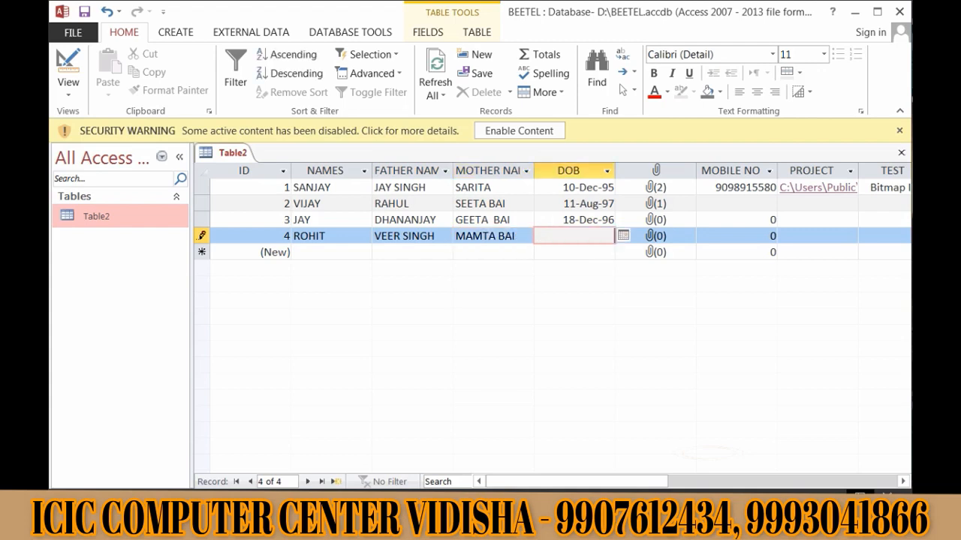
type("11/03/1998")
key("Tab")
key("Tab")
key("Tab")
key("Tab")
key("Tab")
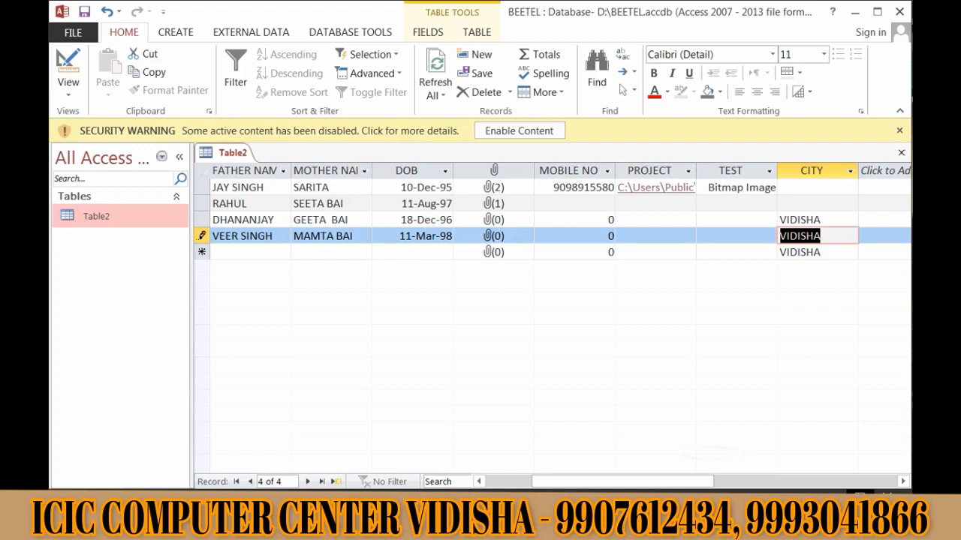
- Switch Table2 to Design View and check CITY's Long Text type, VIDISHA default and Append Only property
left_click(68, 90)
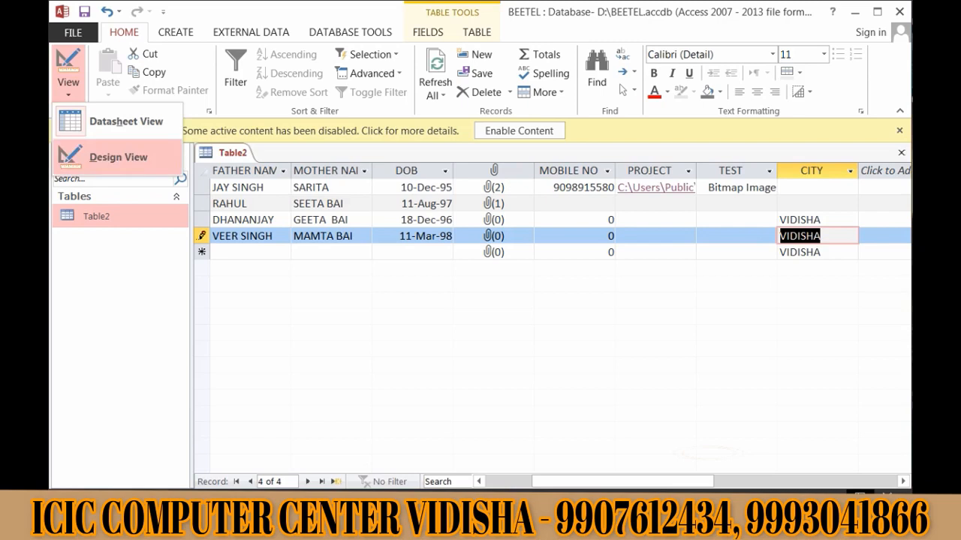
left_click(112, 156)
left_click(500, 233)
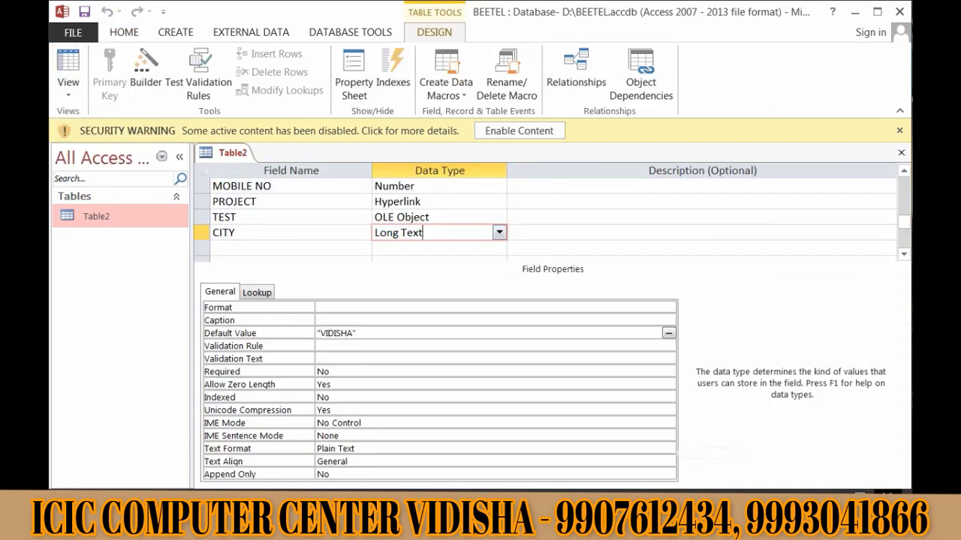
left_click(364, 333)
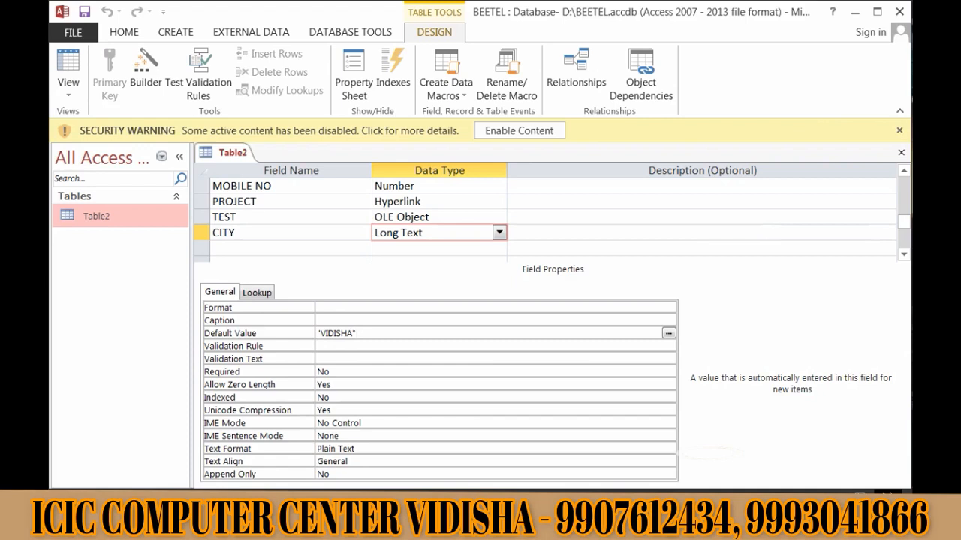
left_click(323, 474)
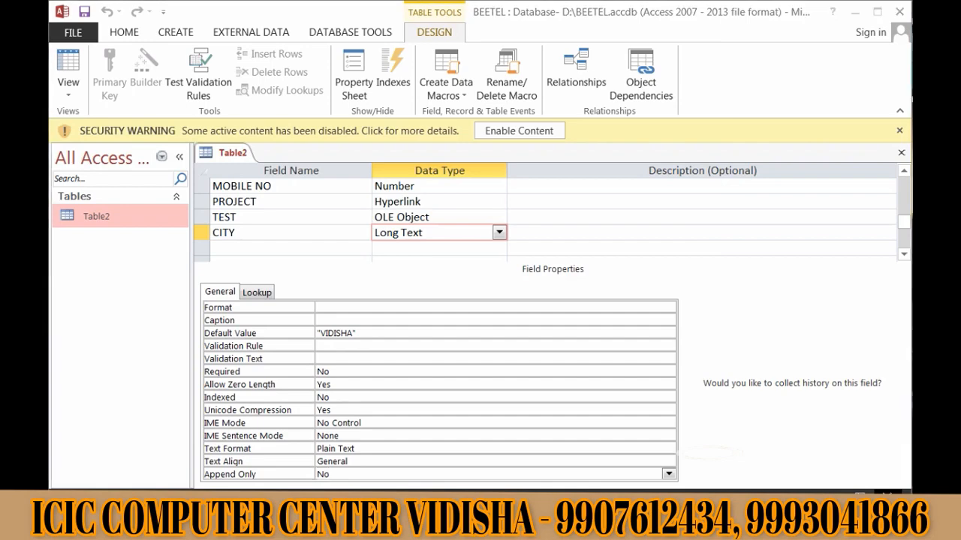
key("super+f")
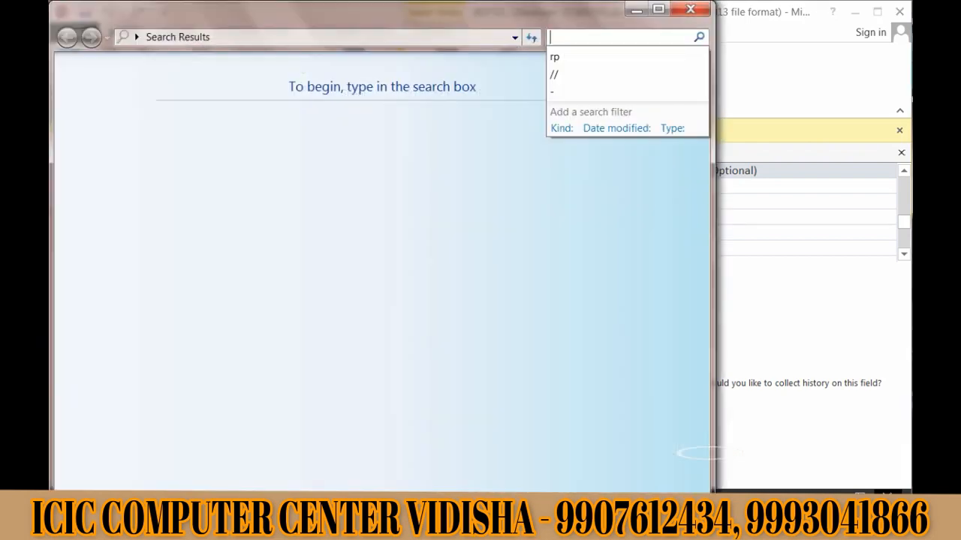
- Close the stray Explorer window that is searching for '565'
type("56")
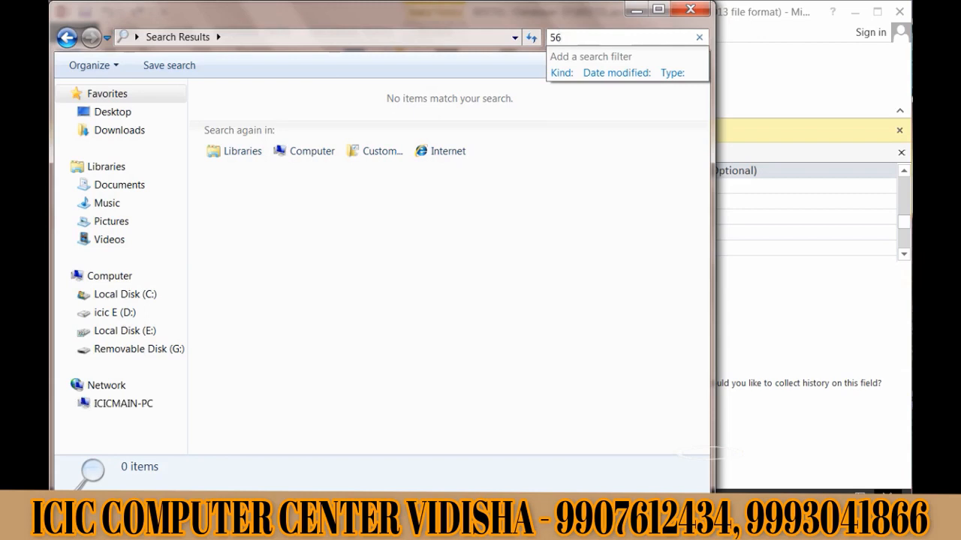
type("5")
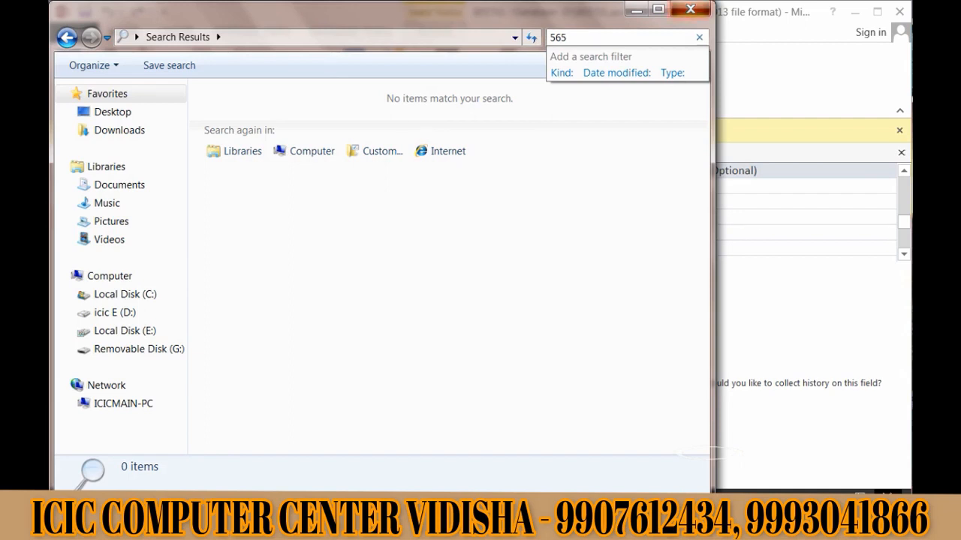
left_click(690, 9)
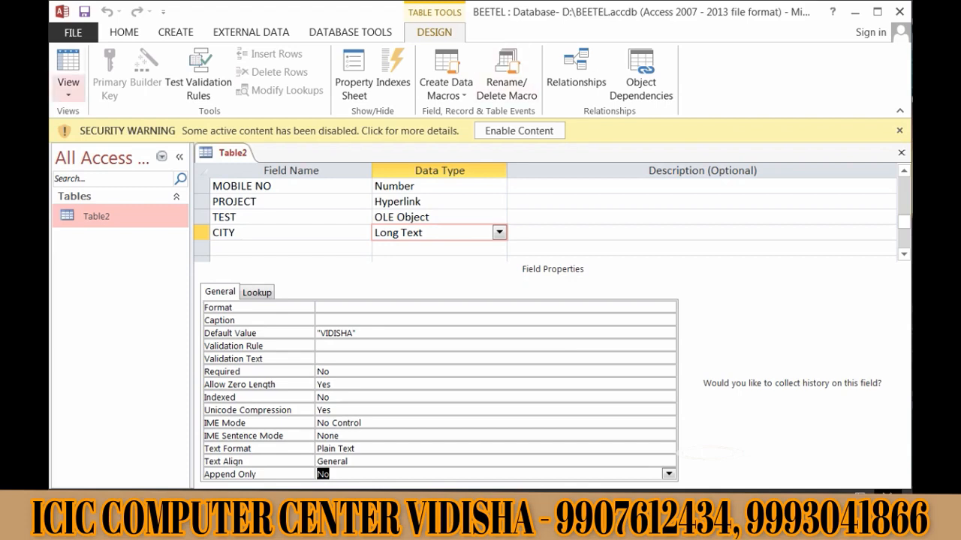
- In Datasheet View, replace the fourth record's CITY value VIDISHA with BHOPAL
left_click(68, 89)
left_click(122, 117)
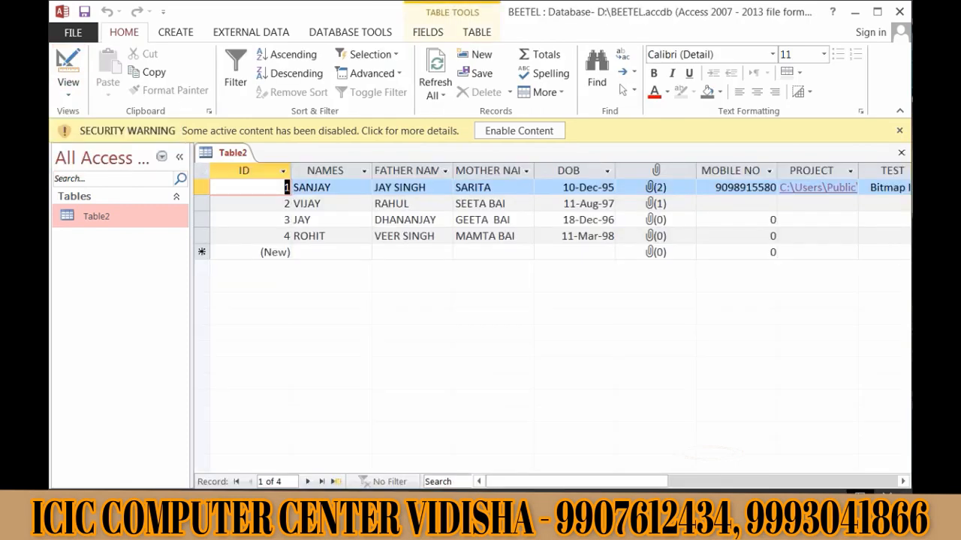
left_click_drag(586, 482, 747, 482)
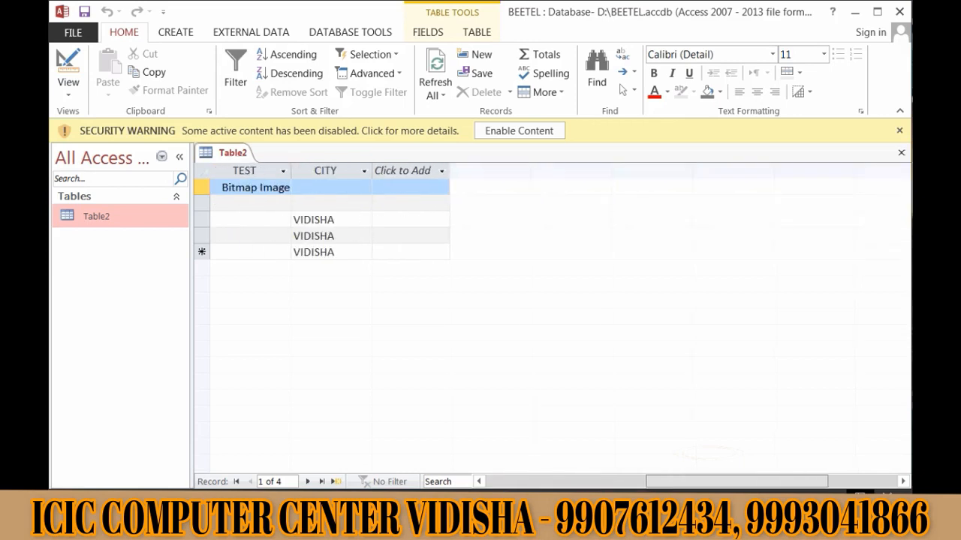
left_click_drag(335, 237, 292, 237)
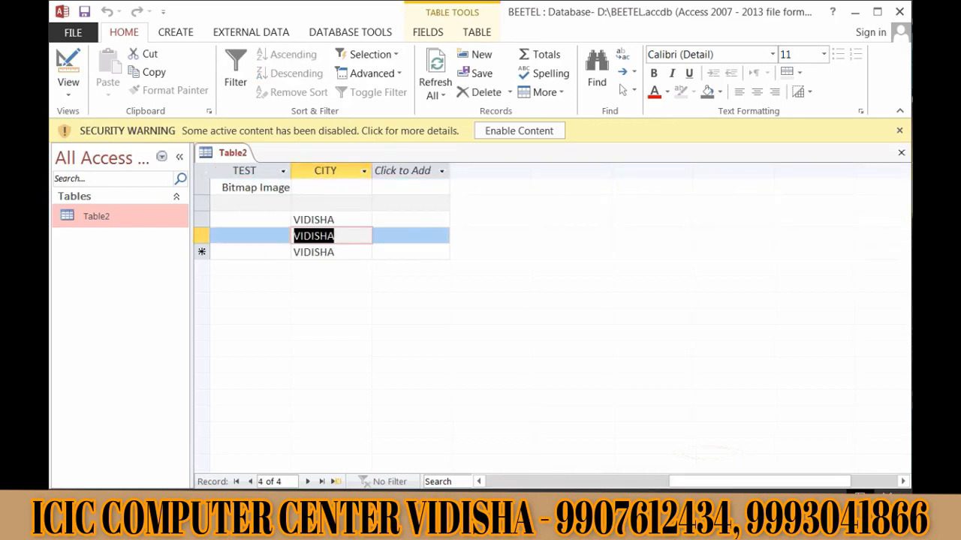
type("BHOPAL")
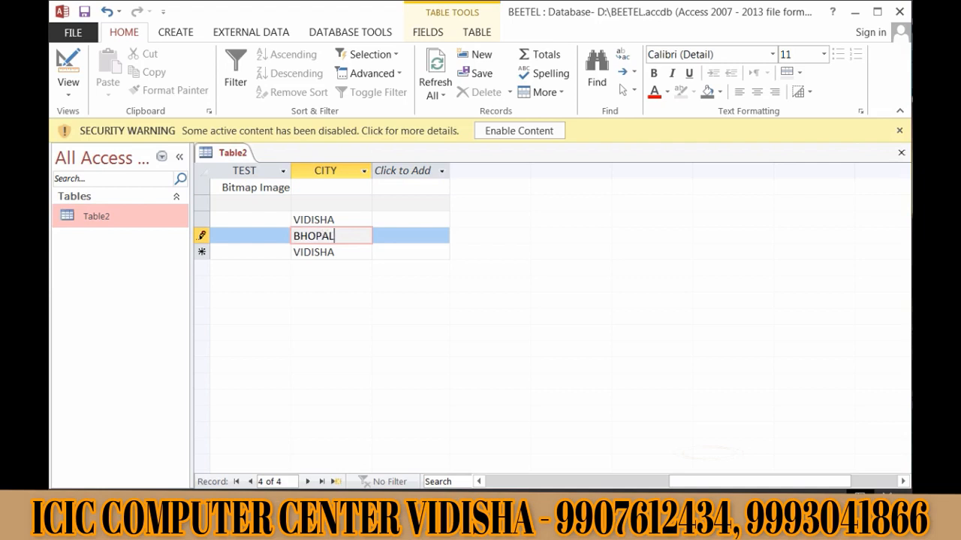
left_click(410, 252)
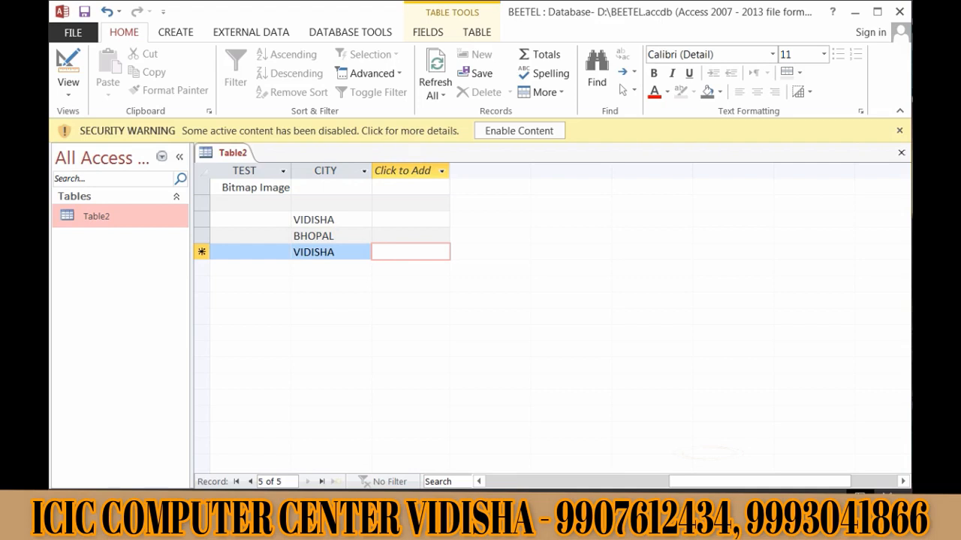
- Return Table2 to Design View
left_click_drag(758, 482, 572, 482)
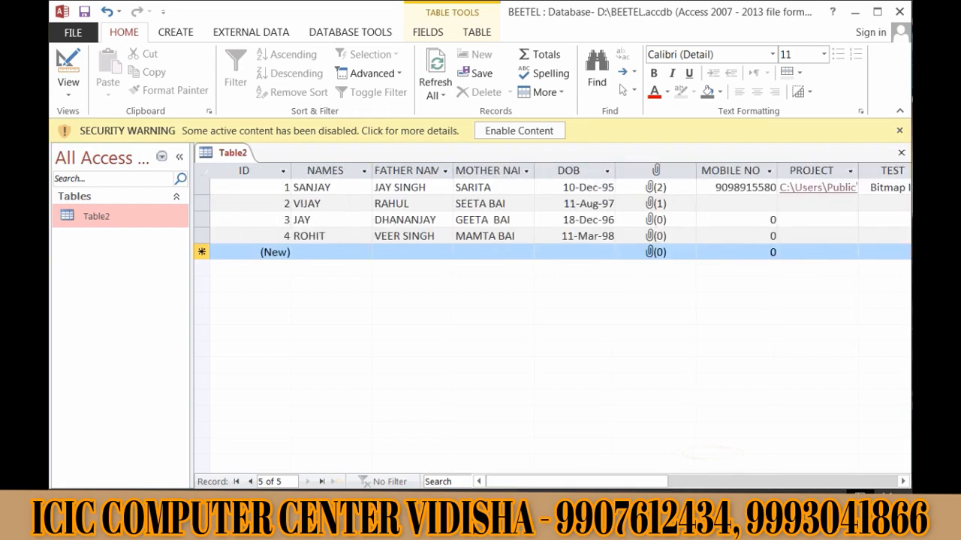
left_click(68, 88)
left_click(120, 158)
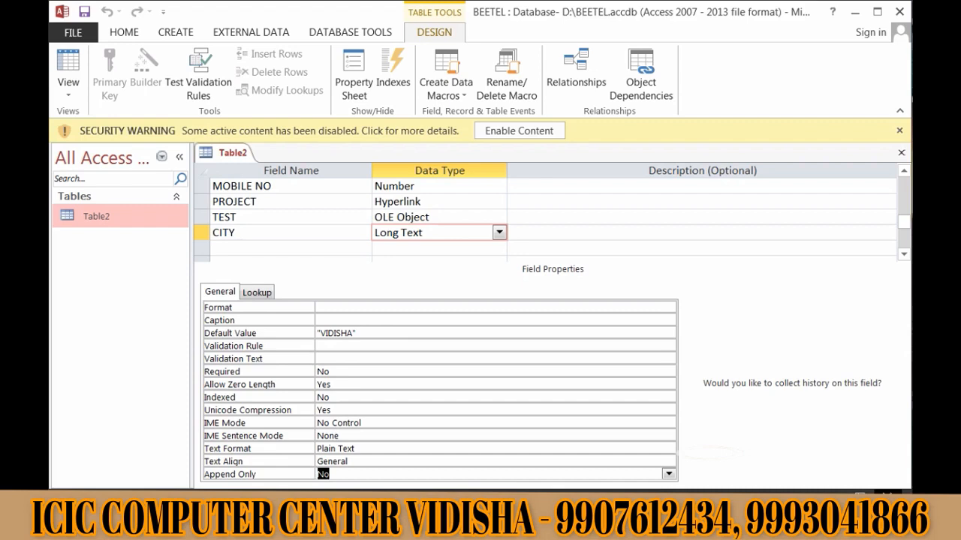
left_click(361, 346)
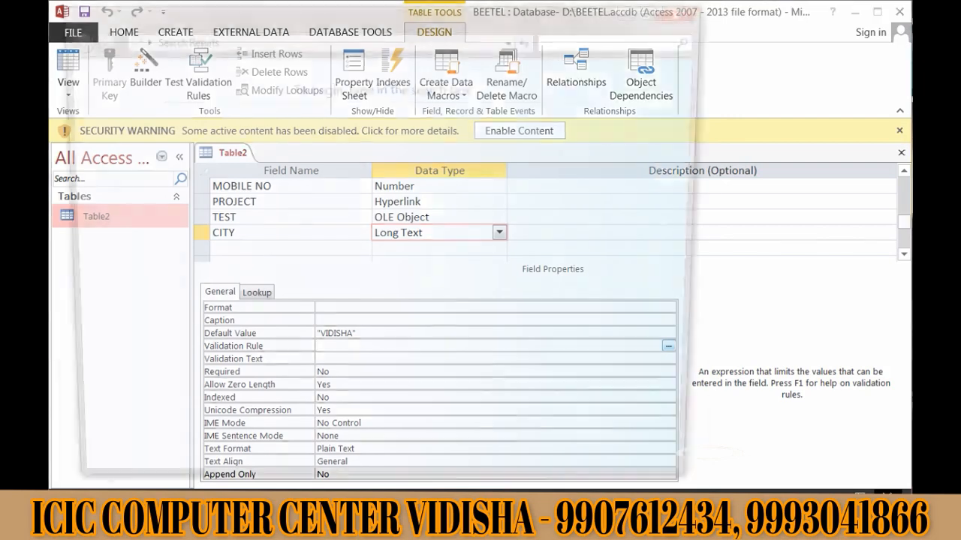
key("super+f")
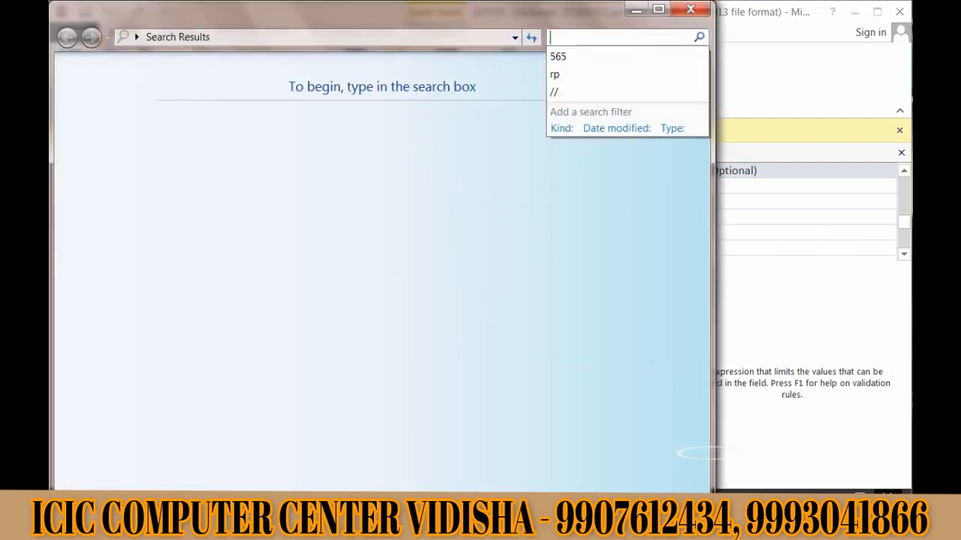
key("Escape")
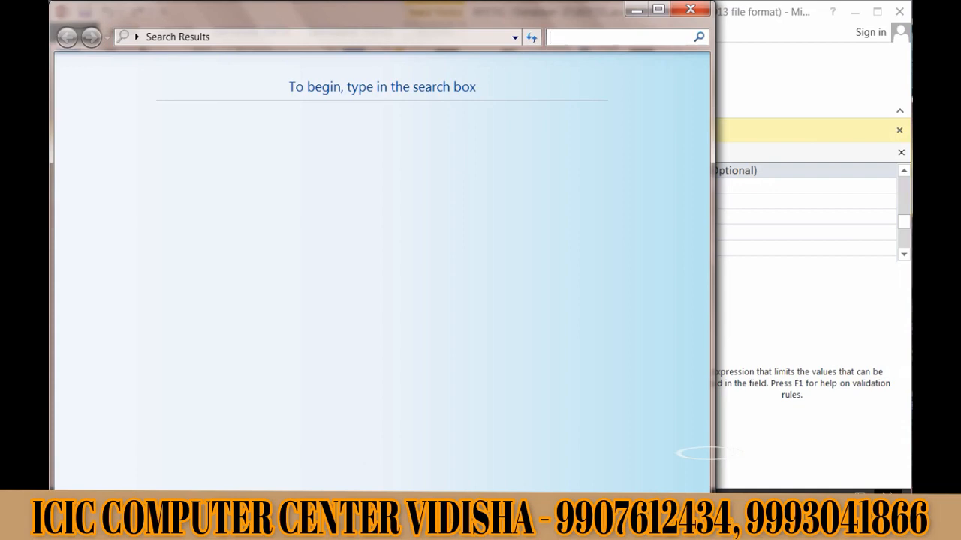
left_click(691, 9)
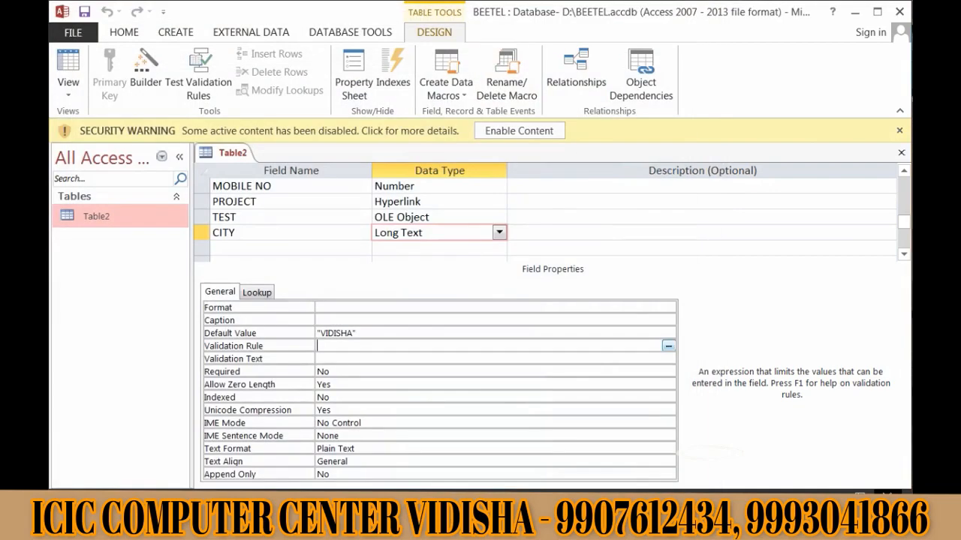
- Add a new field named AGE below CITY
left_click(291, 248)
type("Age")
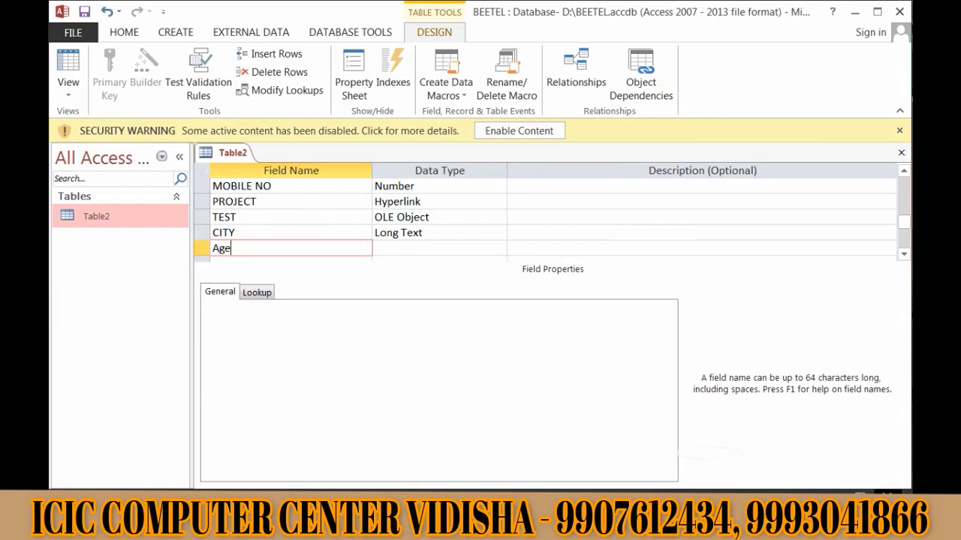
key("BackSpace")
key("BackSpace")
key("BackSpace")
type("4")
key("Down")
type("AGE")
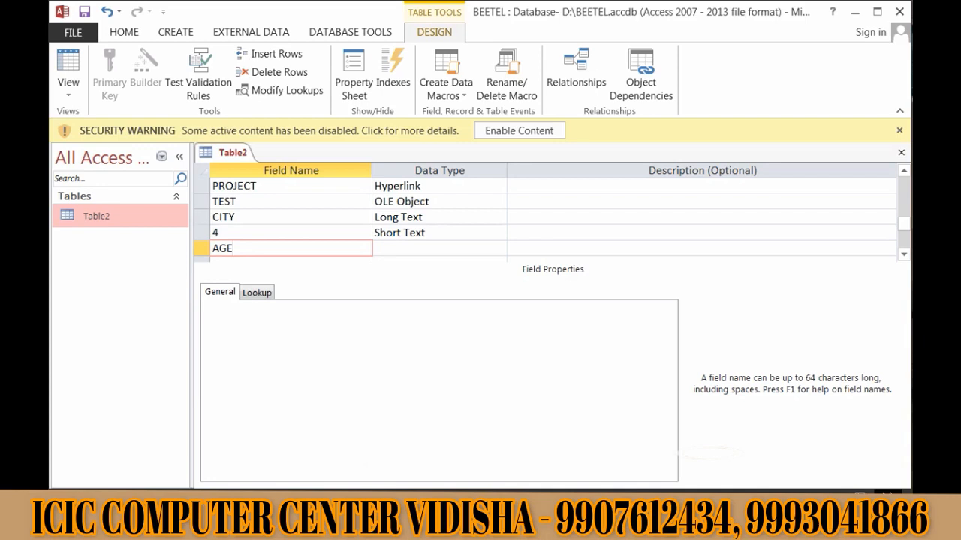
- Delete the leftover field named 4
left_click(201, 232)
right_click(200, 232)
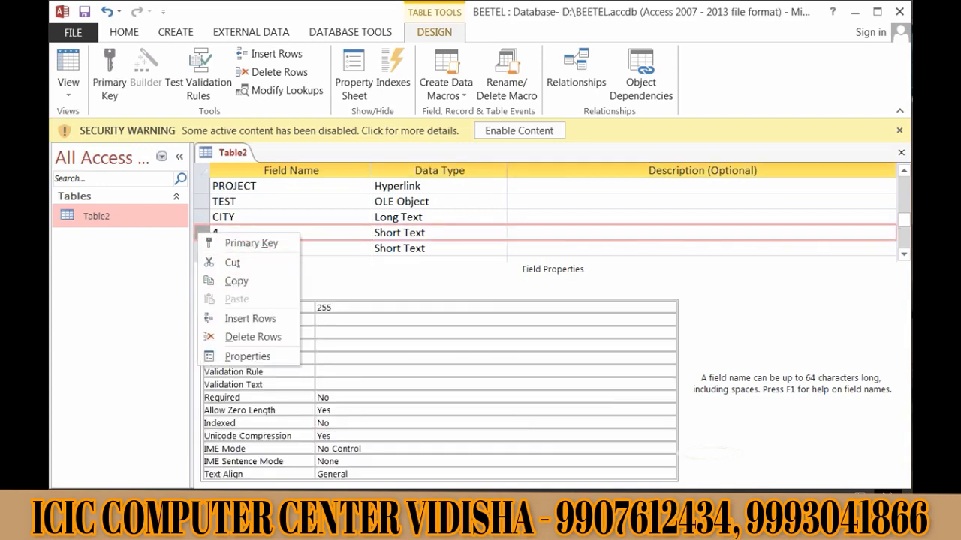
left_click(253, 336)
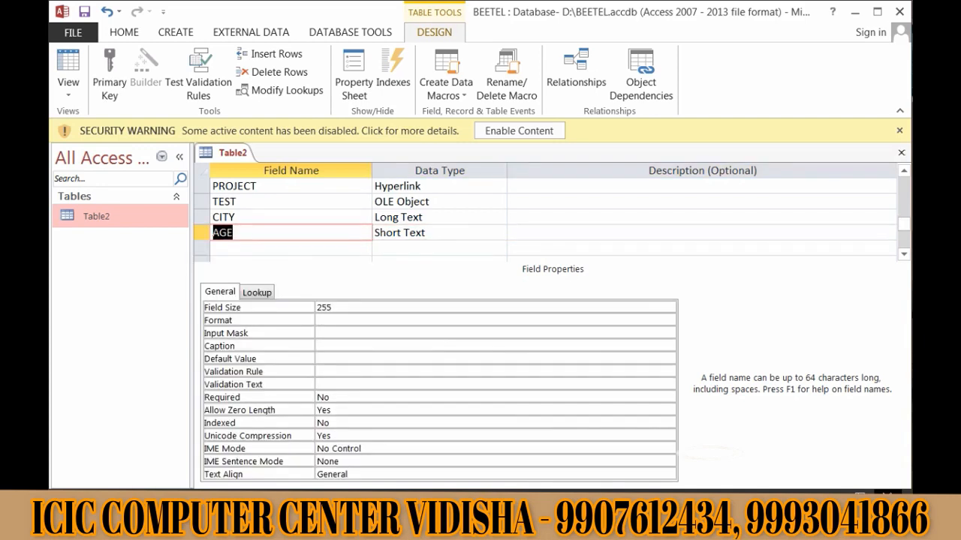
- Set AGE's data type to Number
double_click(443, 232)
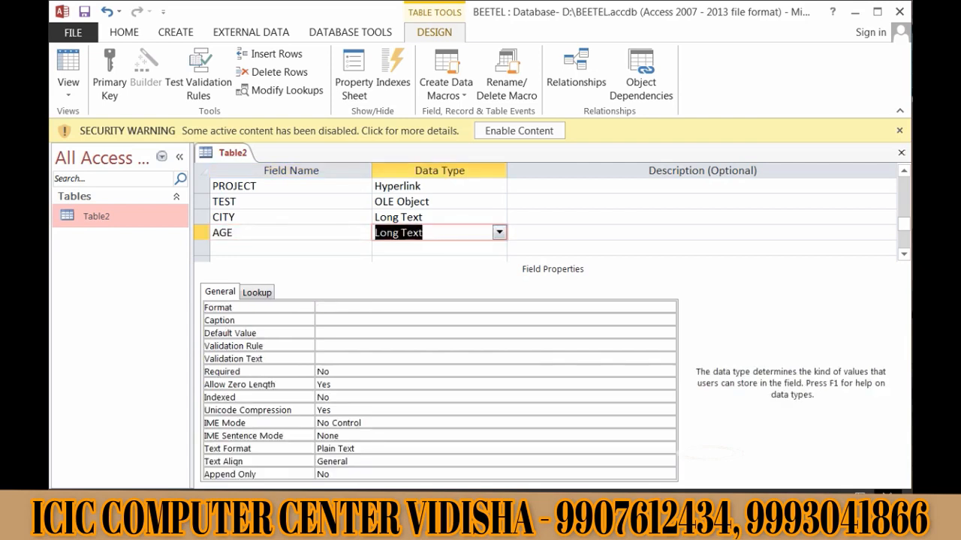
type("Number")
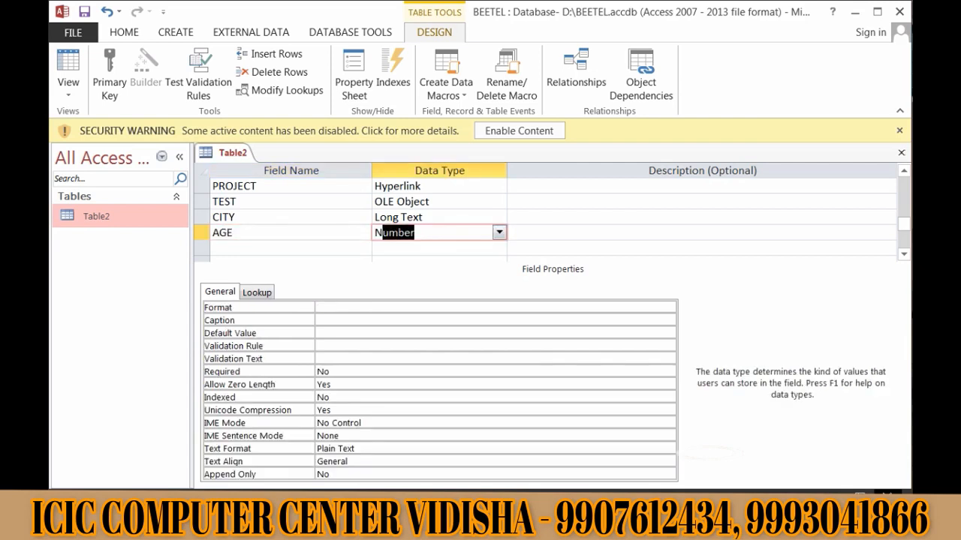
left_click(435, 233)
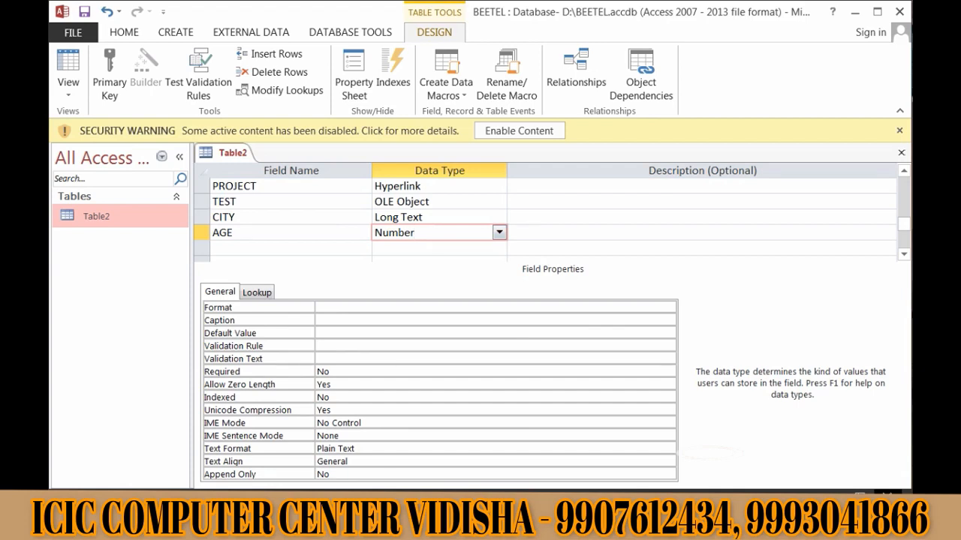
- Change AGE's validation rule from <18 to >18
left_click(375, 346)
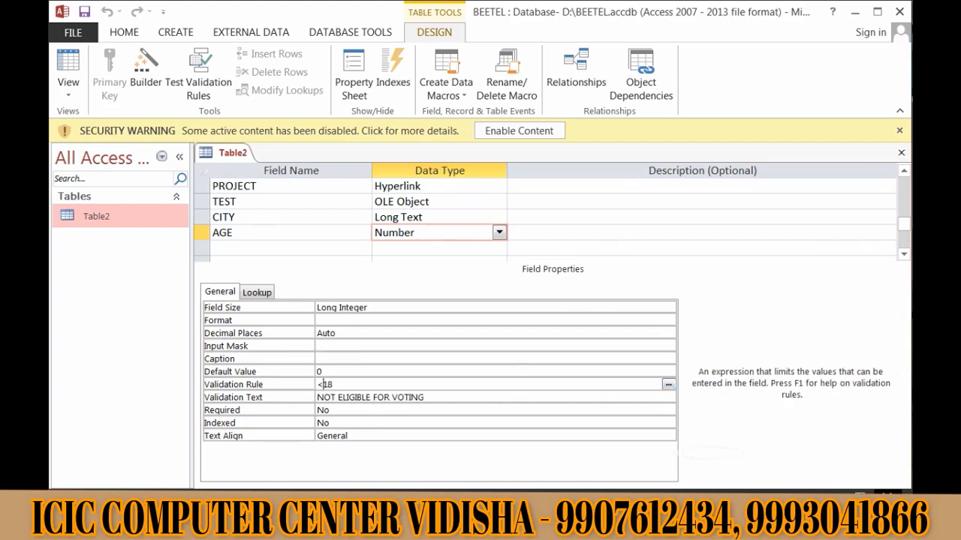
key("BackSpace")
type(">")
- Save the table design and accept the data-integrity prompts, staying in Design View
key("ctrl+s")
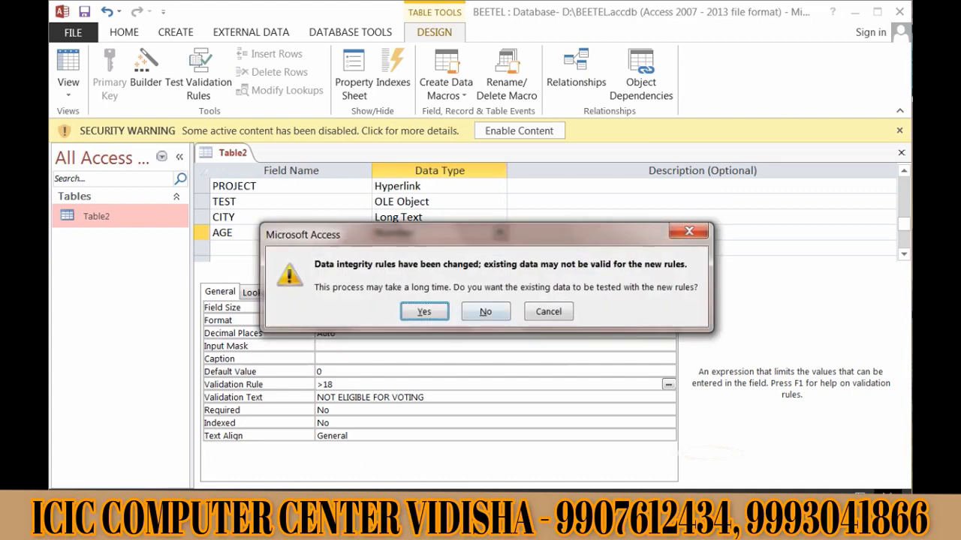
left_click(422, 309)
left_click(425, 325)
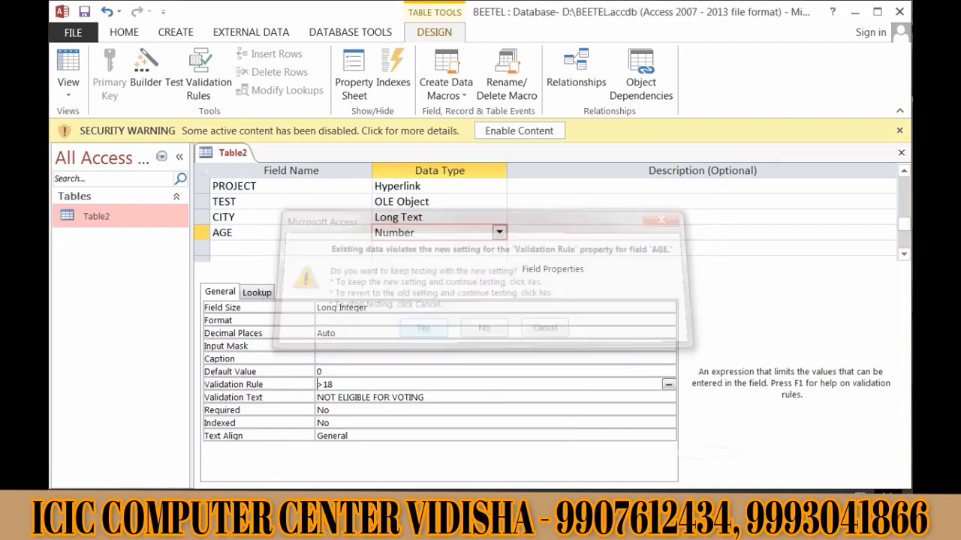
left_click(68, 88)
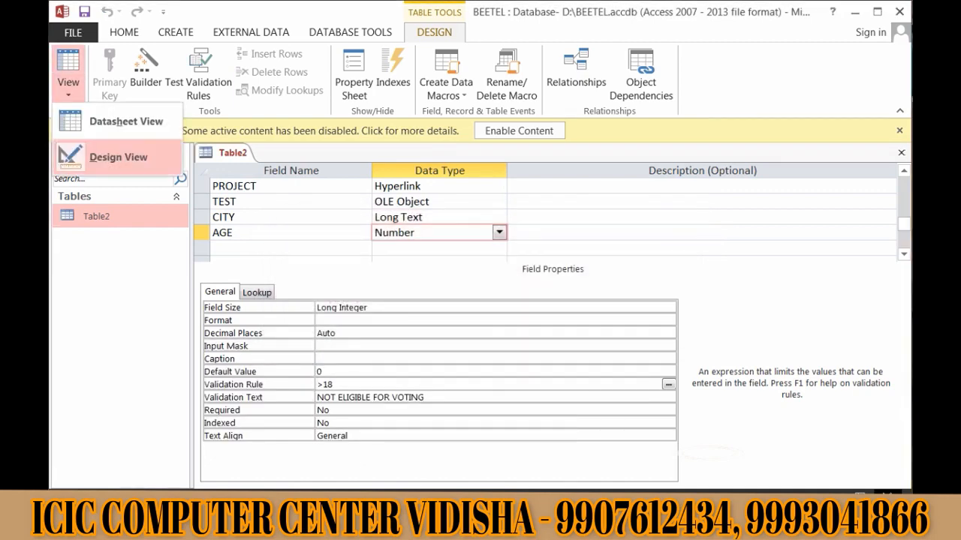
left_click(111, 123)
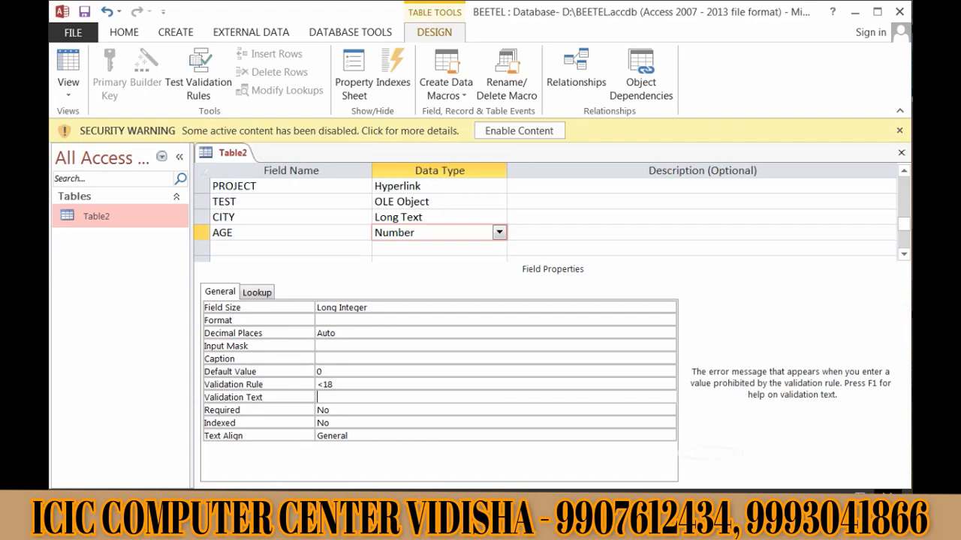
- Set AGE's validation text to 'NOT ELIGIBLE FOR VOTING', save, and open Validation Rule help
type("NOT ELIGIBLE FOR VOTING")
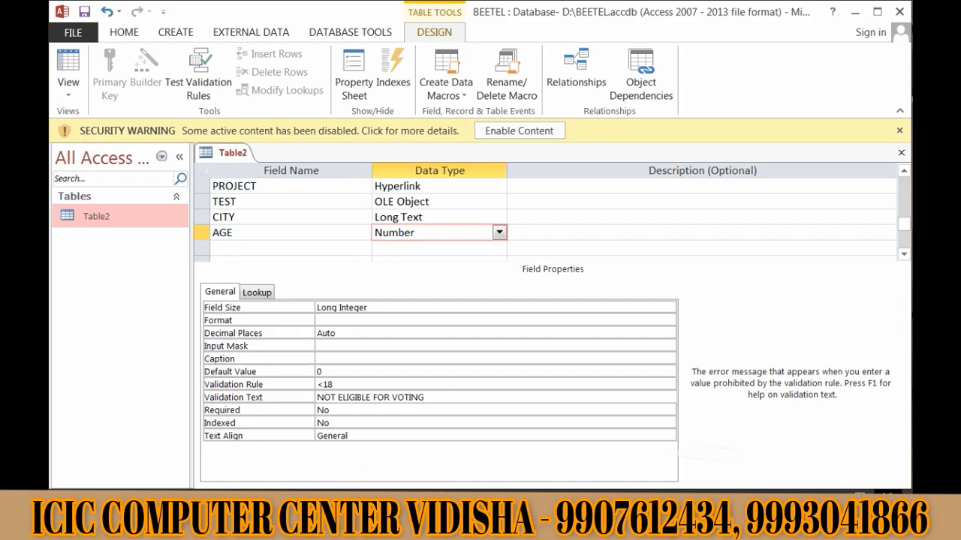
key("ctrl+s")
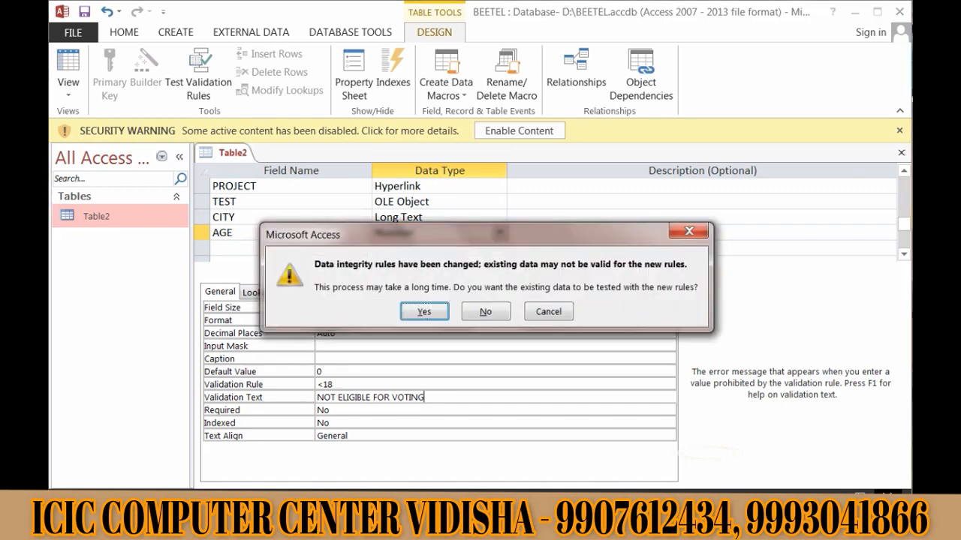
key("Return")
key("Return")
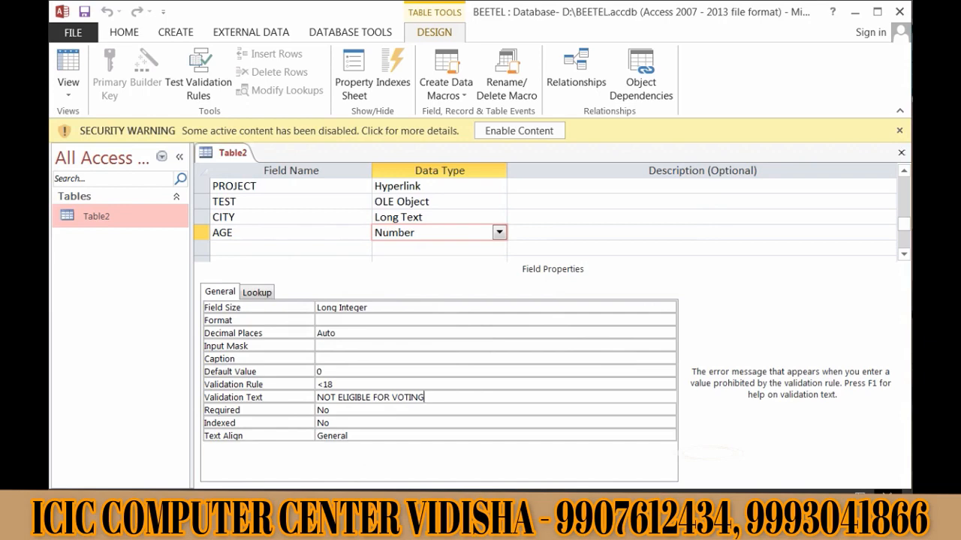
key("Up")
key("F1")
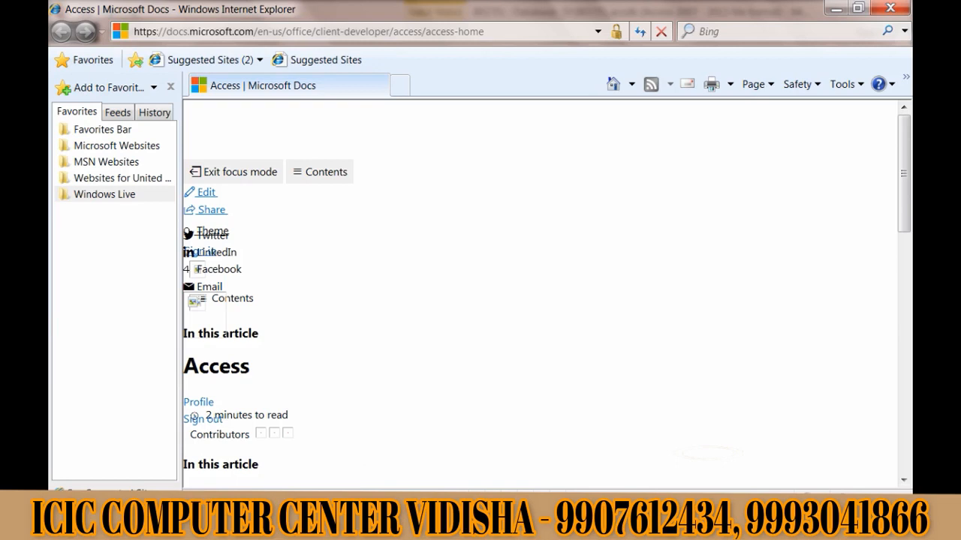
- Scroll through the Access help page on Microsoft Docs in Internet Explorer
scroll(540, 293, "down", 3)
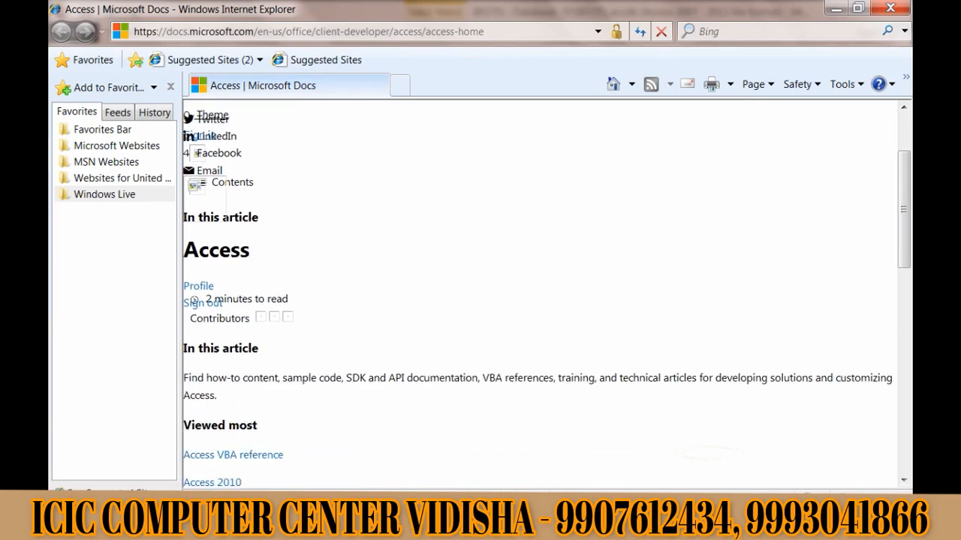
scroll(540, 292, "down", 1)
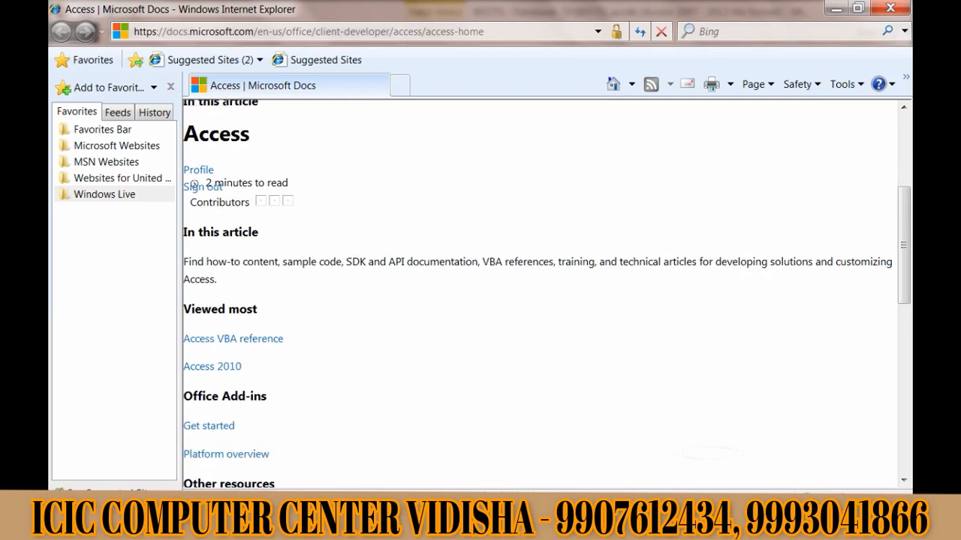
scroll(540, 293, "down", 6)
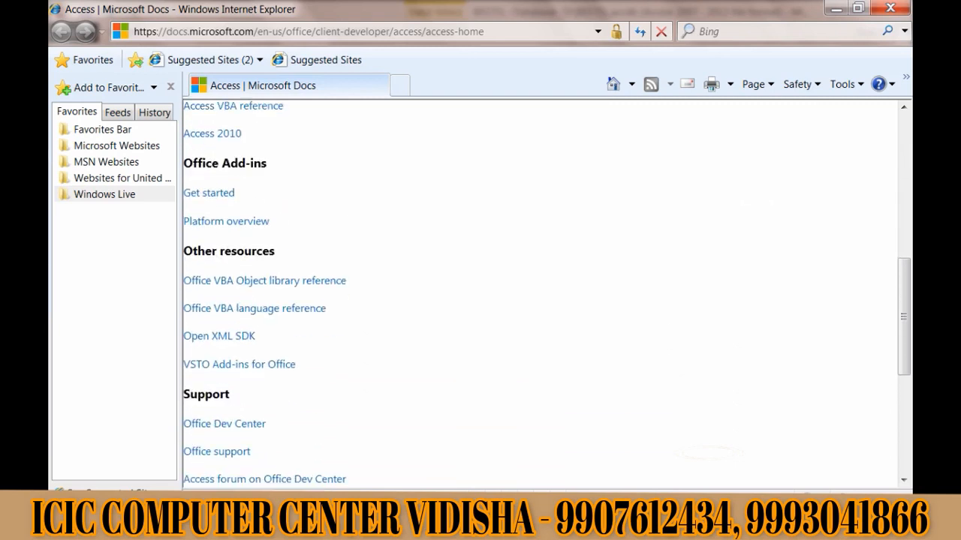
scroll(540, 293, "down", 3)
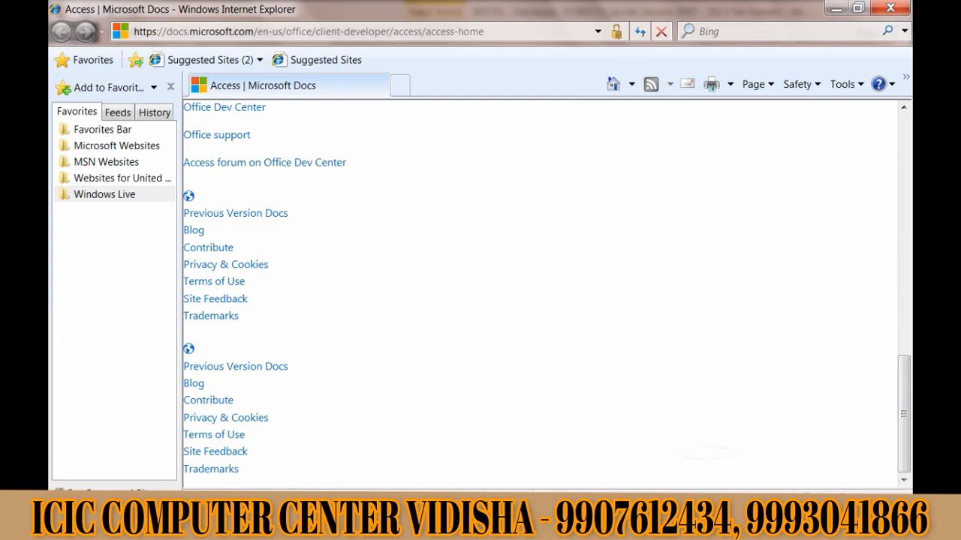
scroll(540, 293, "up", 5)
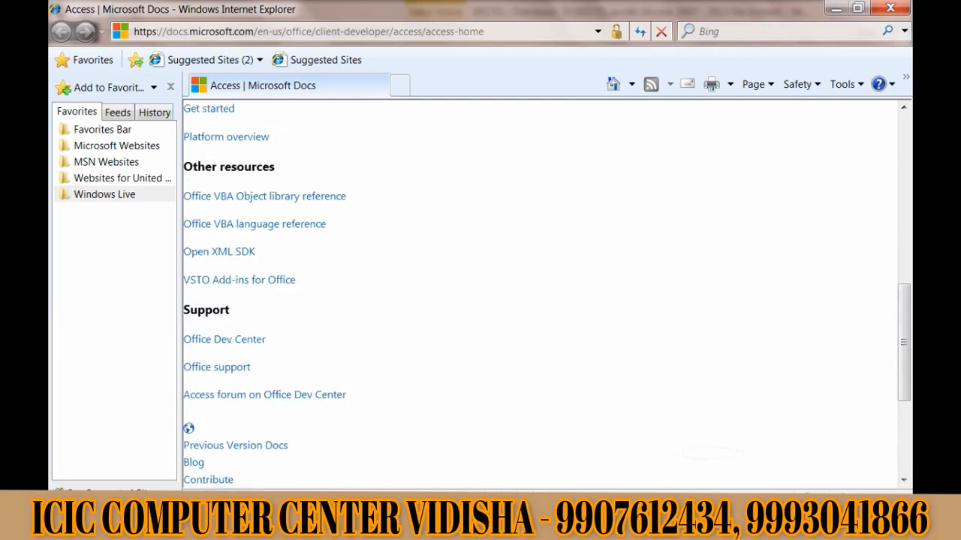
scroll(541, 292, "up", 2)
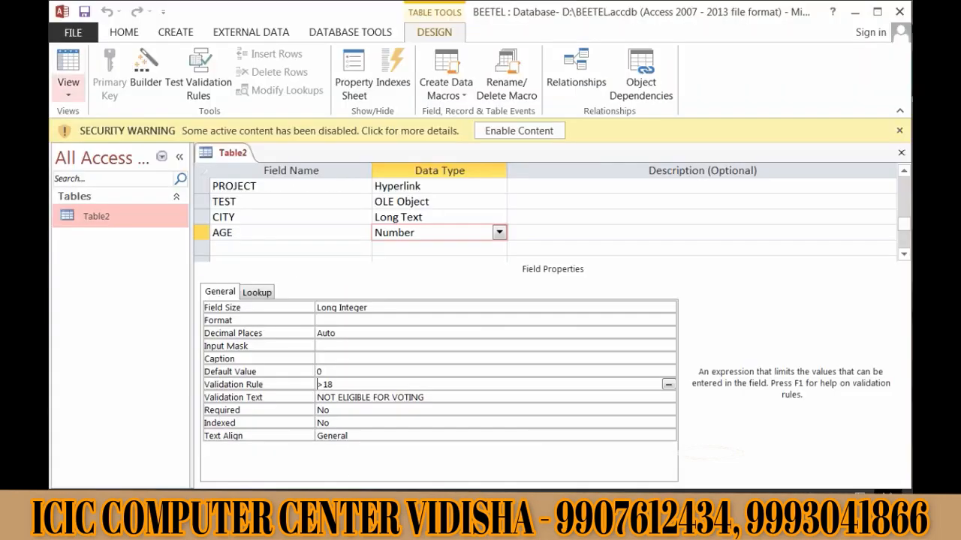
- In Datasheet View, enter 17 as the first record's AGE and dismiss the NOT ELIGIBLE FOR VOTING message
left_click(67, 94)
left_click(116, 122)
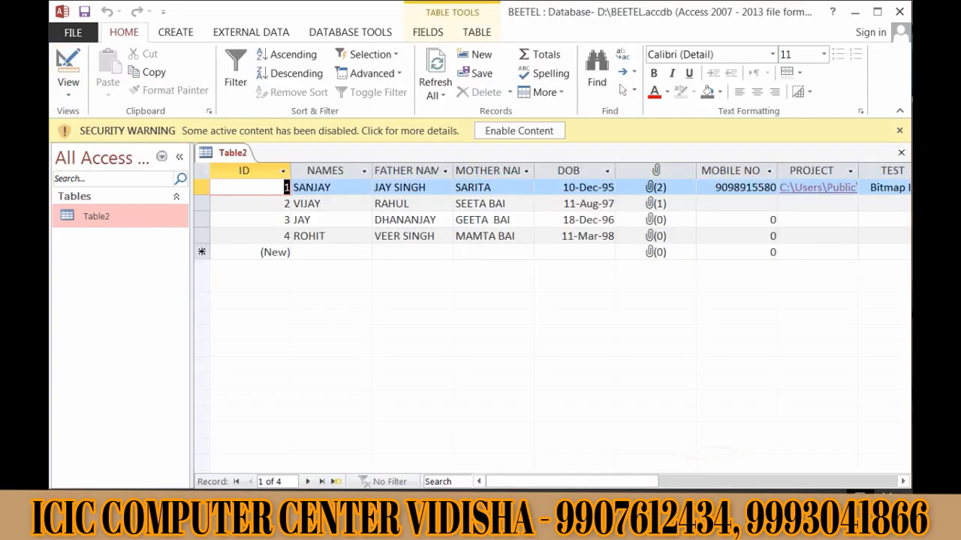
left_click_drag(572, 482, 679, 482)
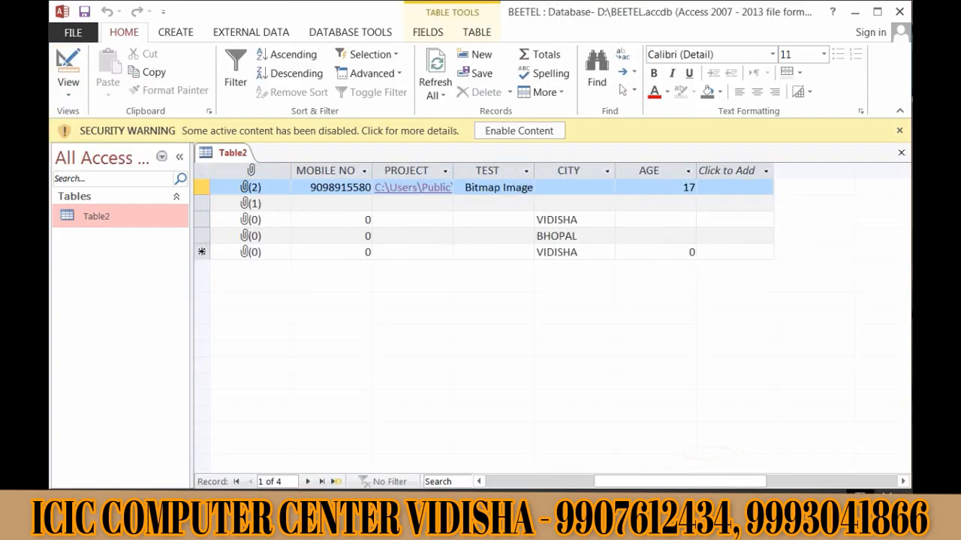
left_click(683, 187)
key("Delete")
key("Delete")
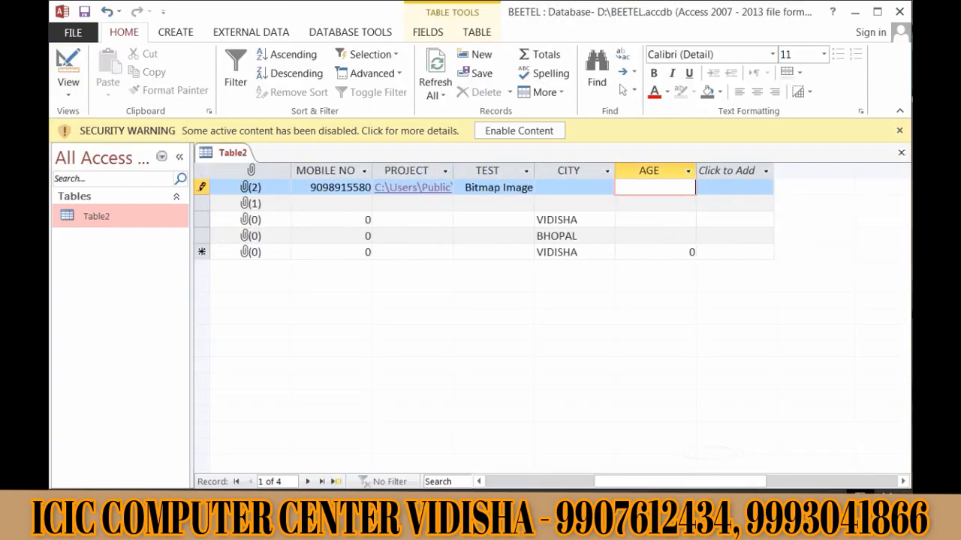
type("17")
key("Return")
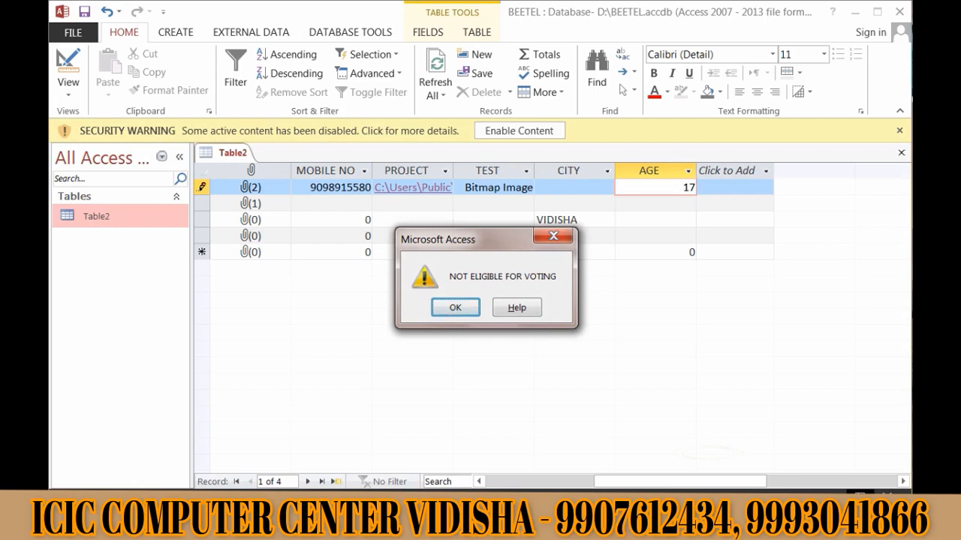
key("Return")
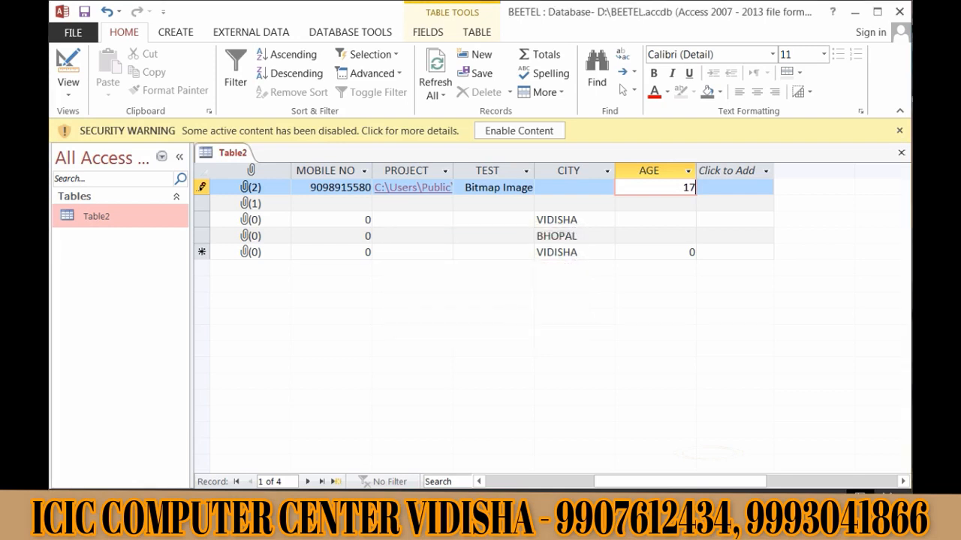